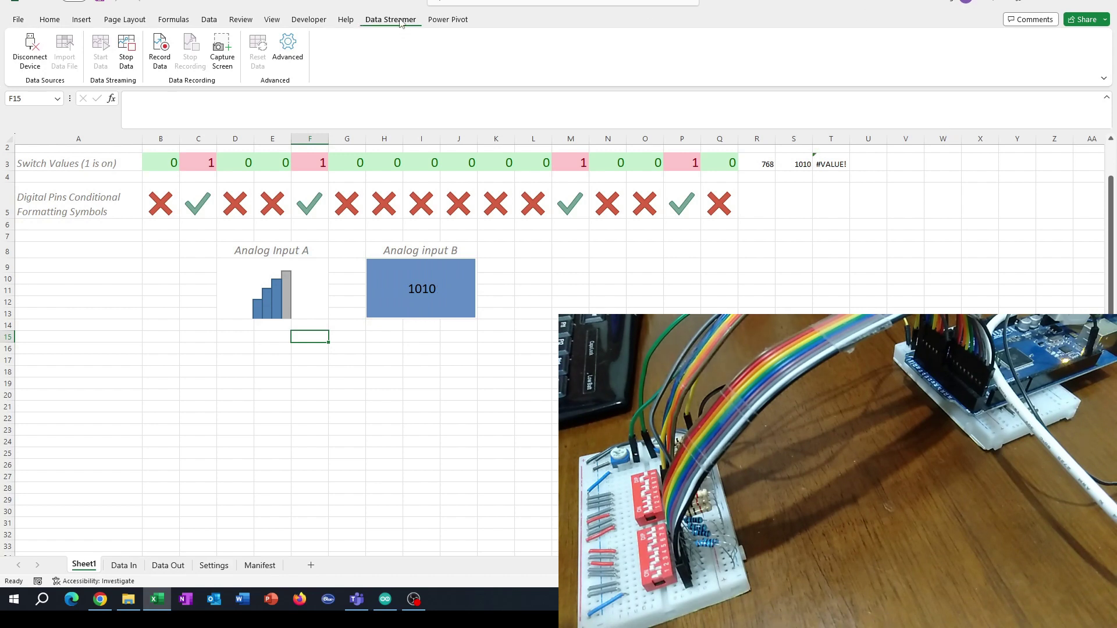
- Open the channel's Excel Data Streamer playlist on YouTube in Chrome
left_click(100, 599)
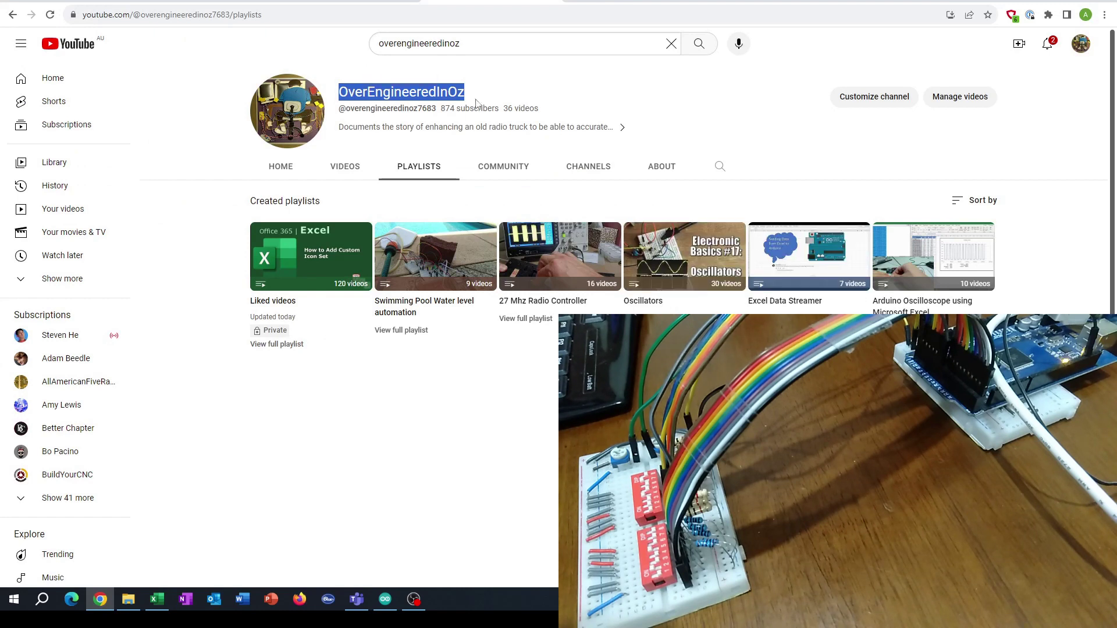
left_click(801, 307)
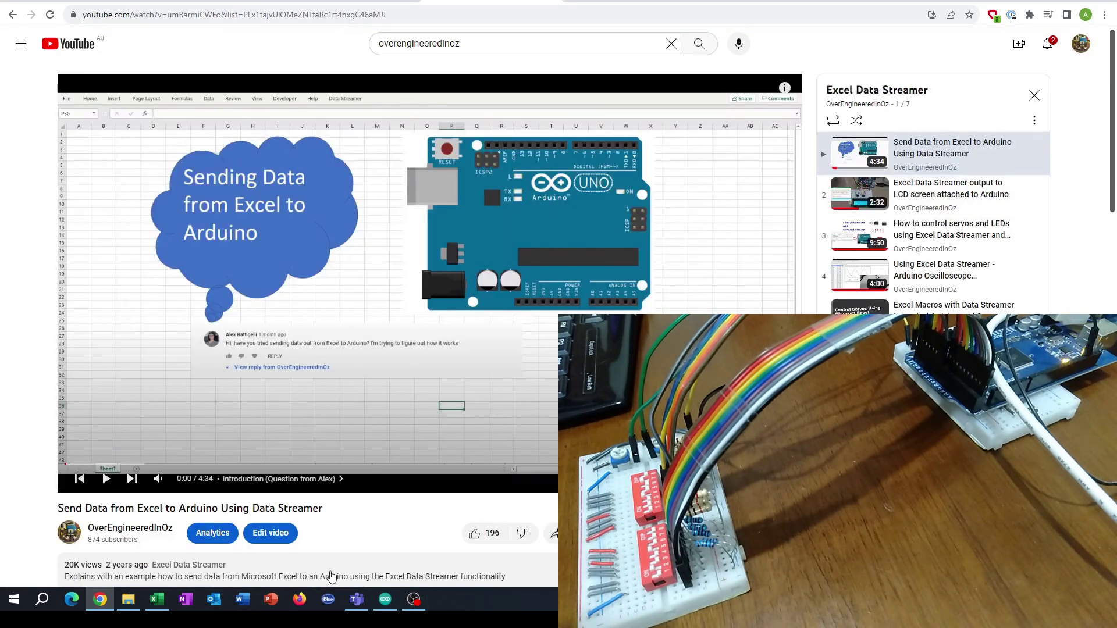
left_click(158, 599)
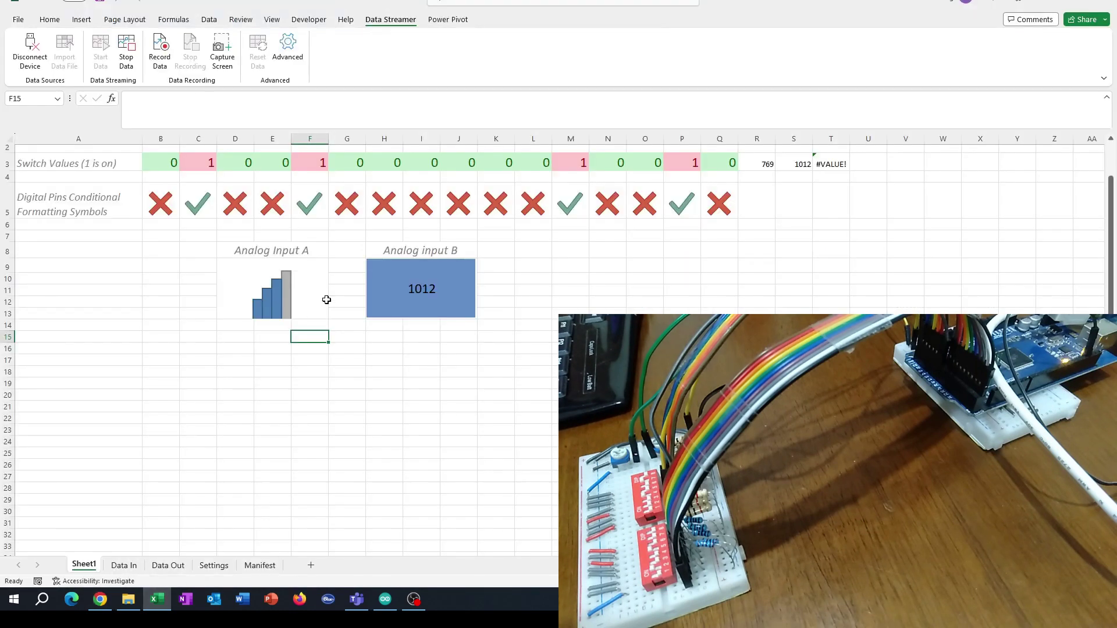
left_click(124, 565)
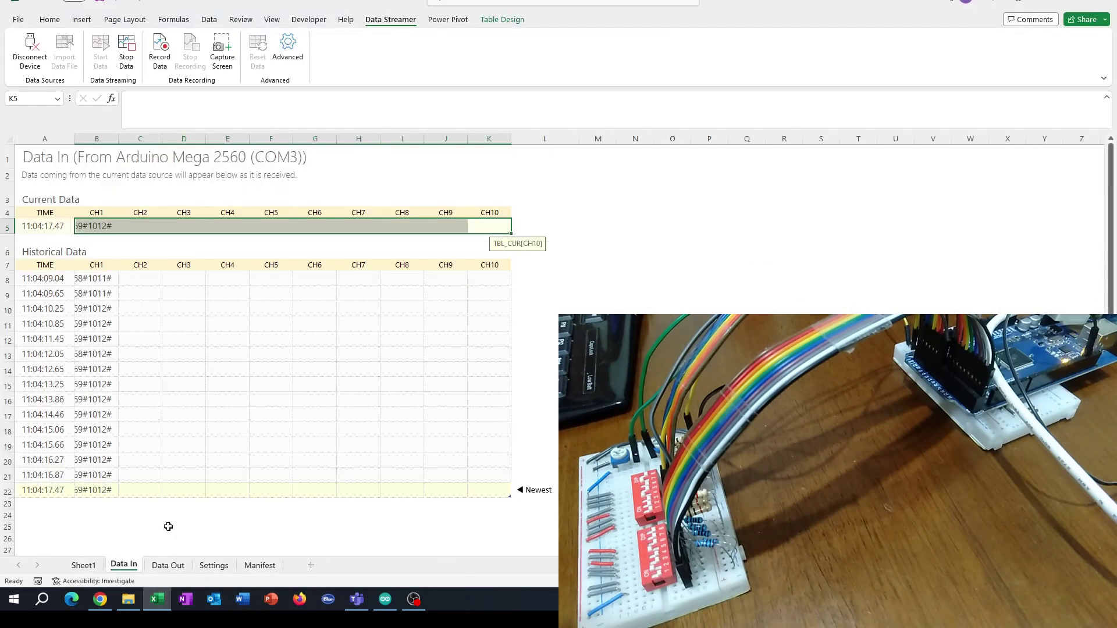
left_click(491, 224)
left_click_drag(491, 224, 106, 225)
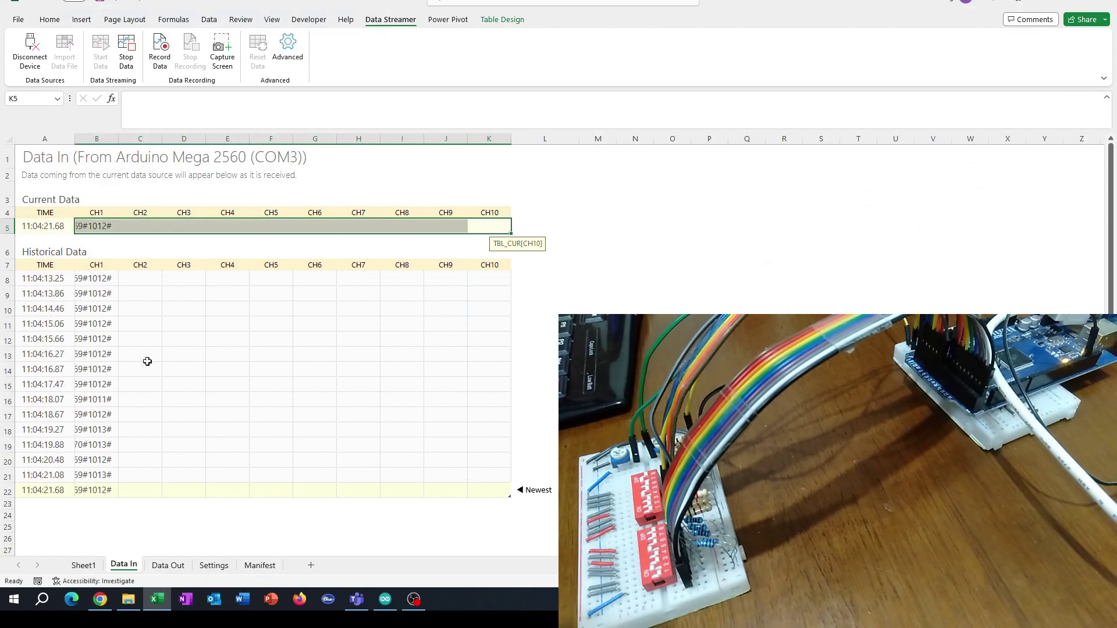
left_click(83, 565)
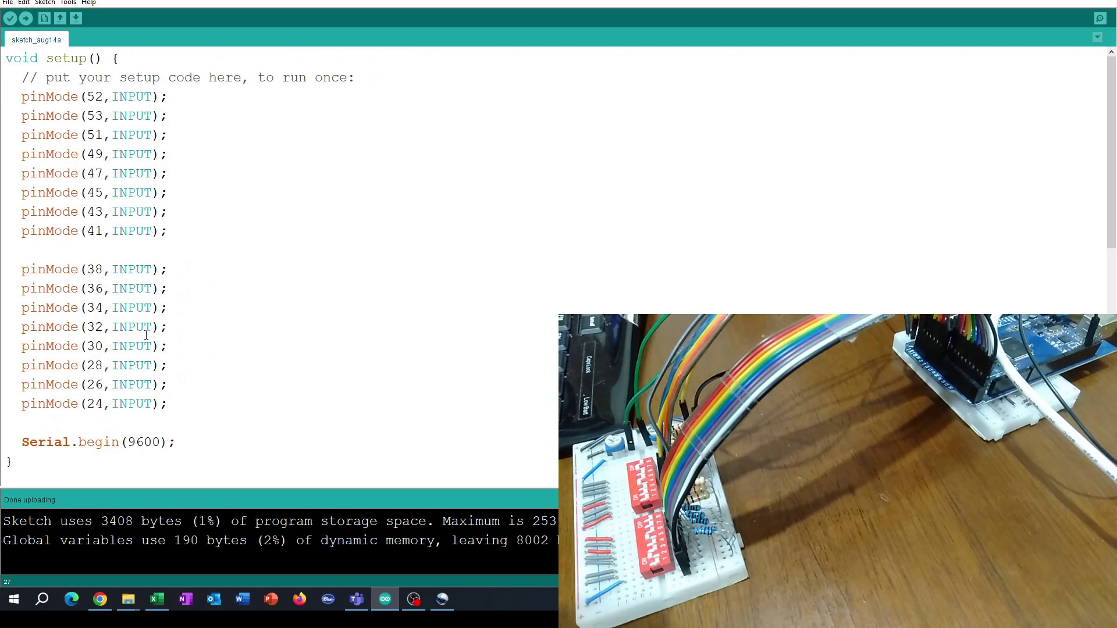
left_click_drag(180, 441, 5, 441)
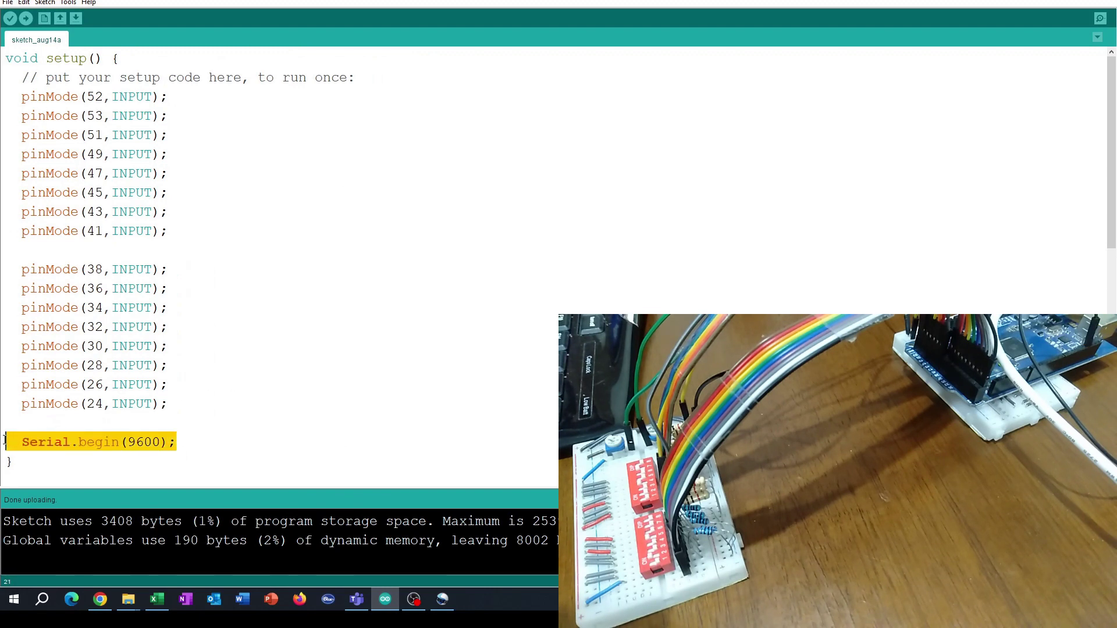
scroll(291, 427, "down", 6)
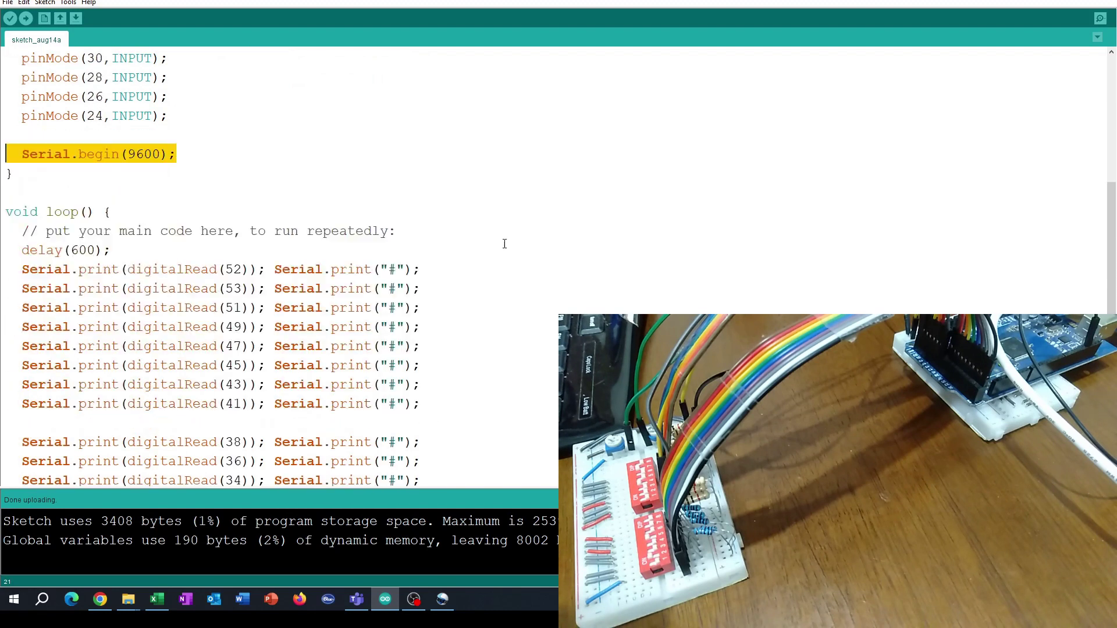
scroll(525, 240, "down", 2)
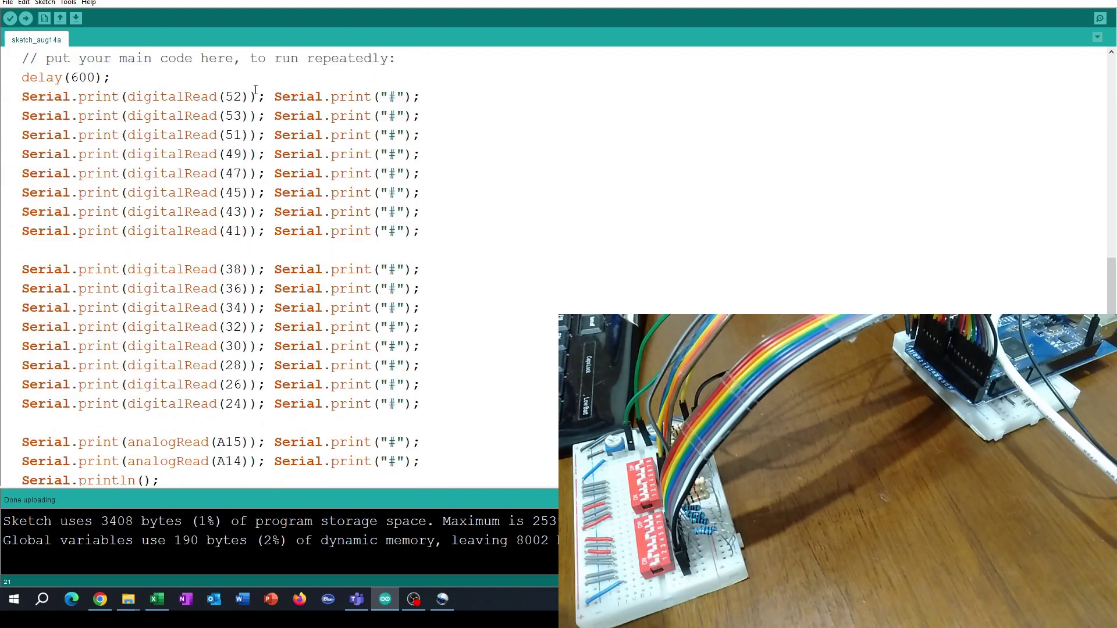
left_click_drag(258, 96, 128, 96)
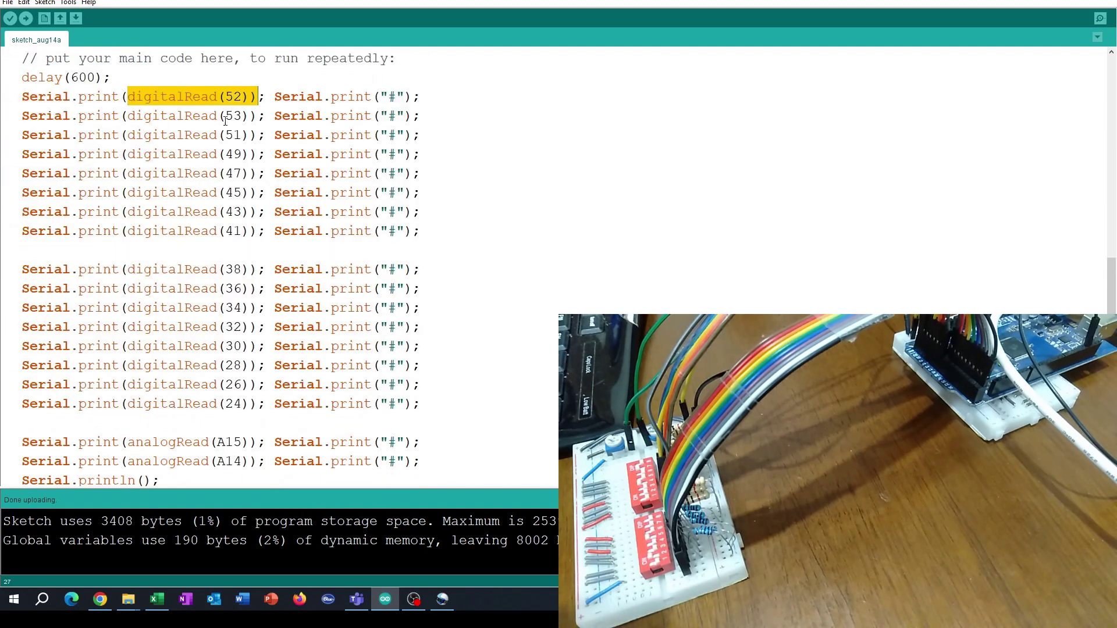
left_click_drag(400, 97, 389, 96)
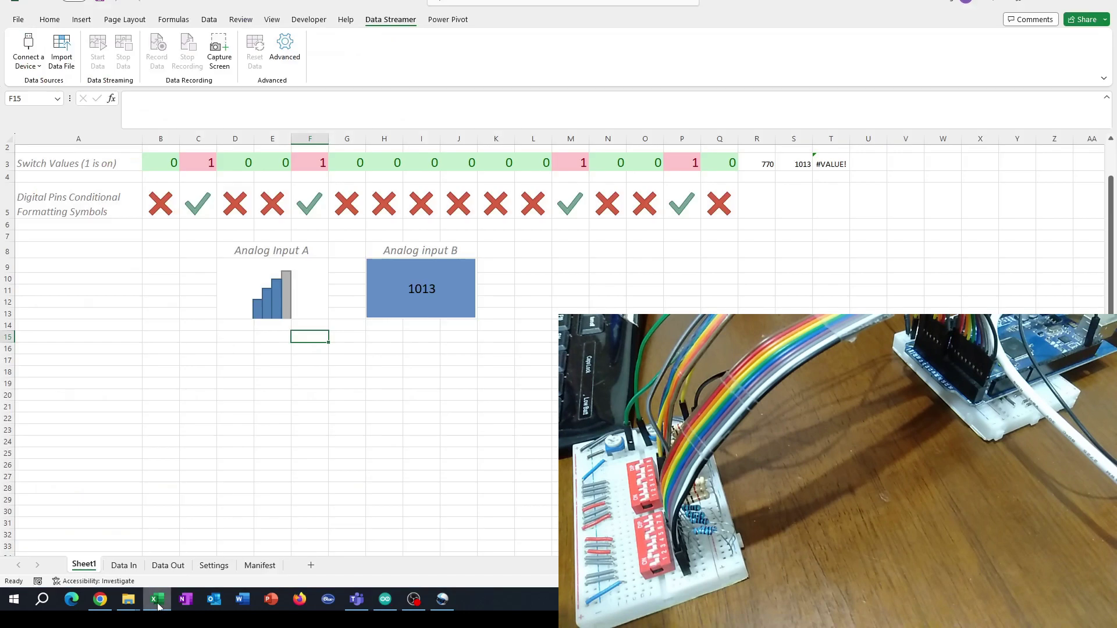
- Confirm channels CH2–CH5 on the Data In sheet are empty, then return to the Arduino sketch
left_click(157, 599)
left_click(124, 565)
left_click(142, 224)
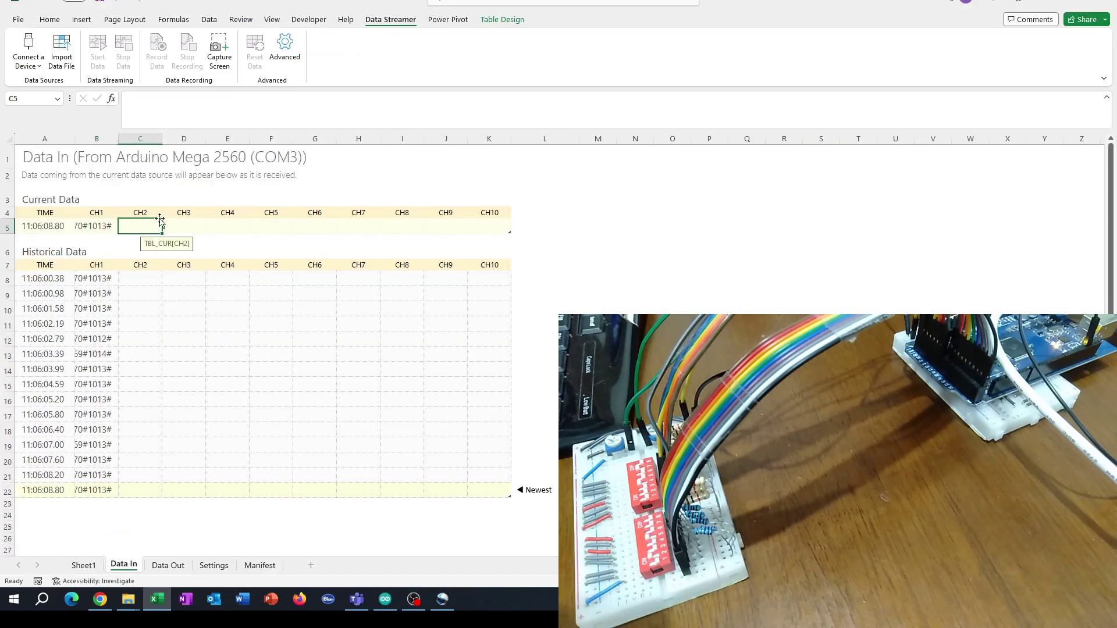
left_click(185, 226)
left_click(230, 226)
left_click(269, 226)
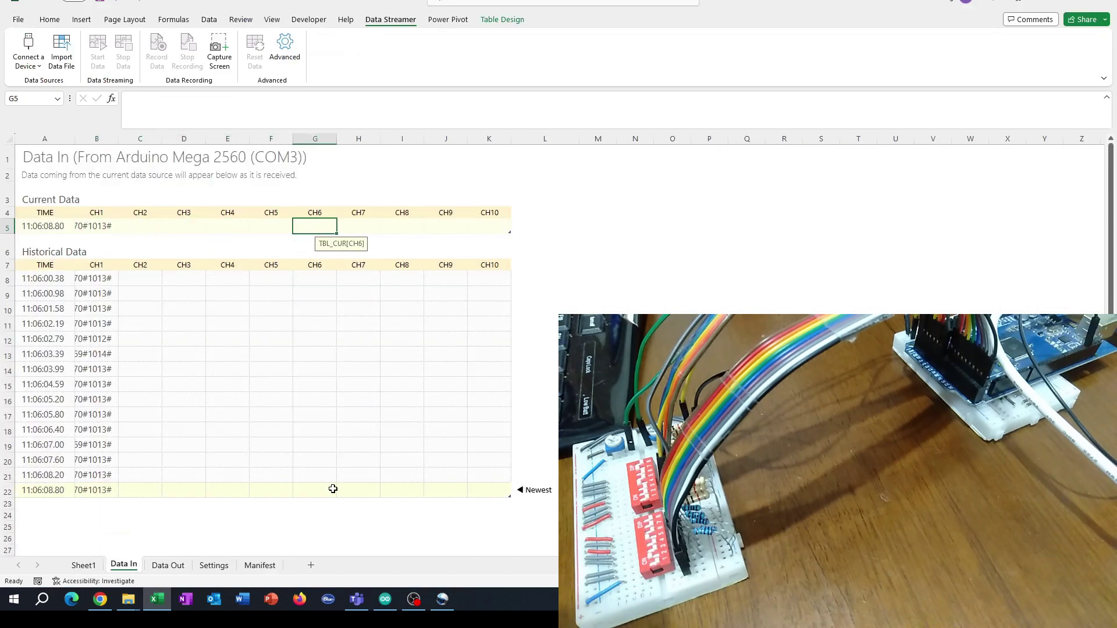
left_click(385, 599)
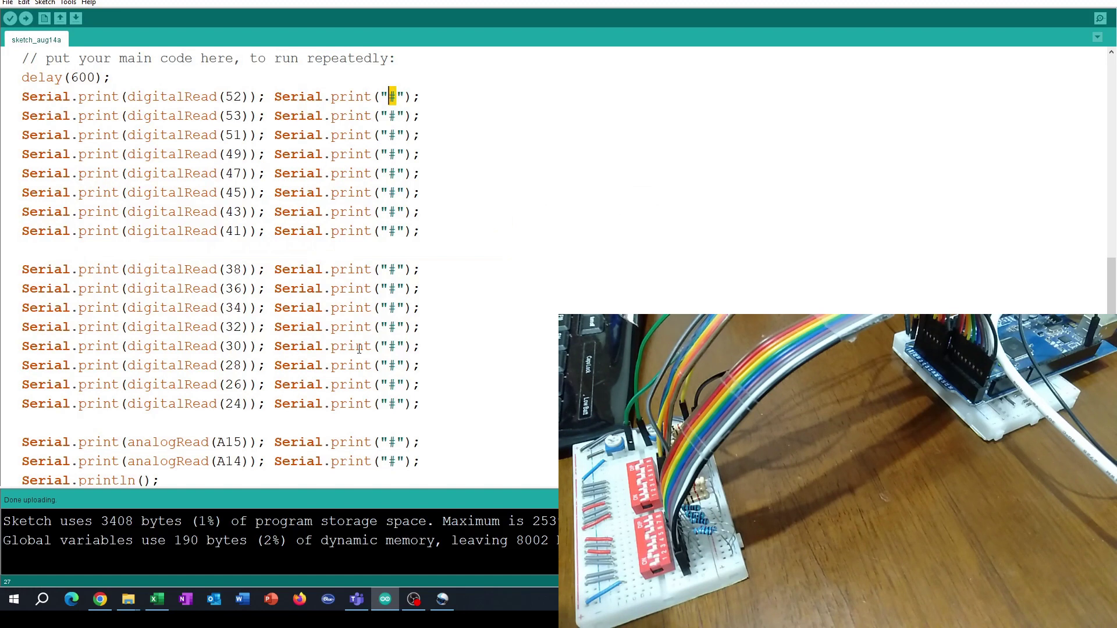
scroll(344, 326, "down", 1)
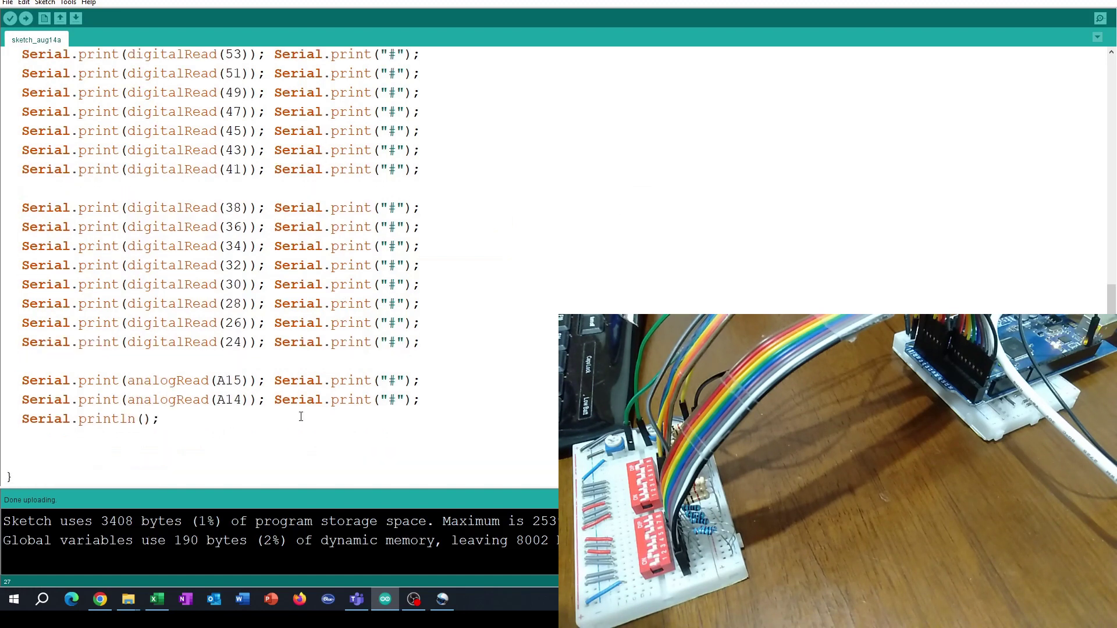
- Show cell B5's full #-separated Arduino string and highlight the # before 770
left_click(164, 602)
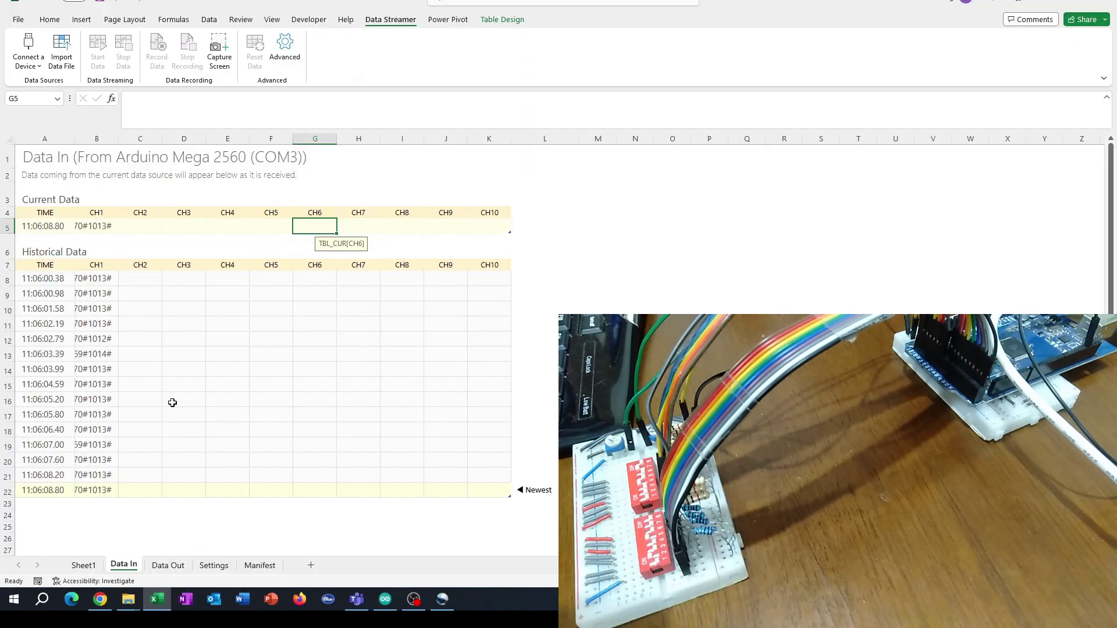
left_click(76, 227)
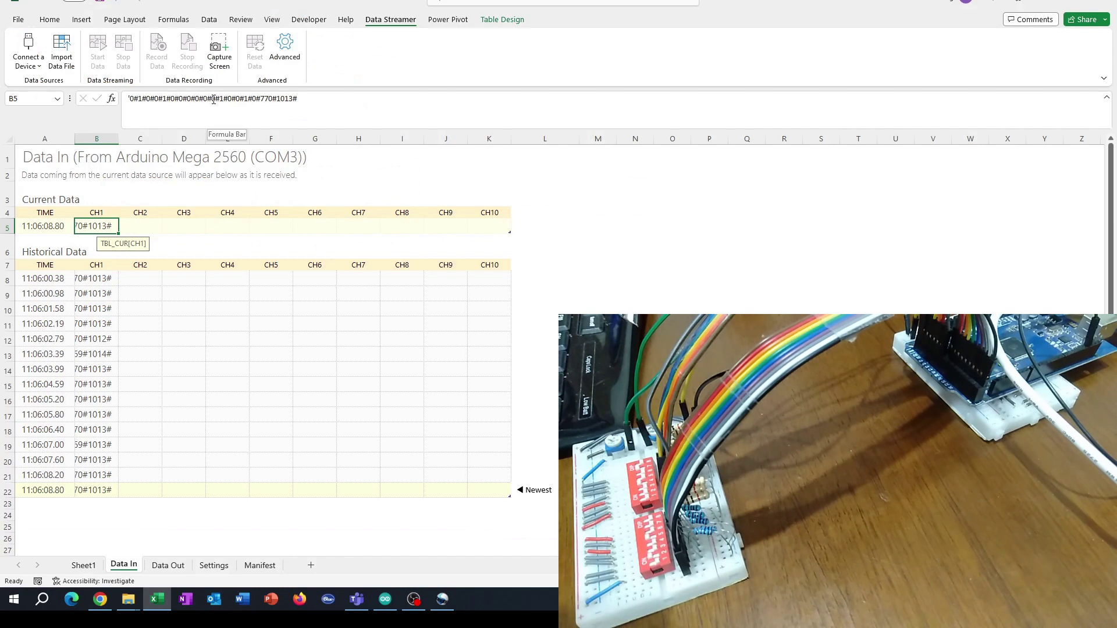
left_click_drag(261, 99, 239, 99)
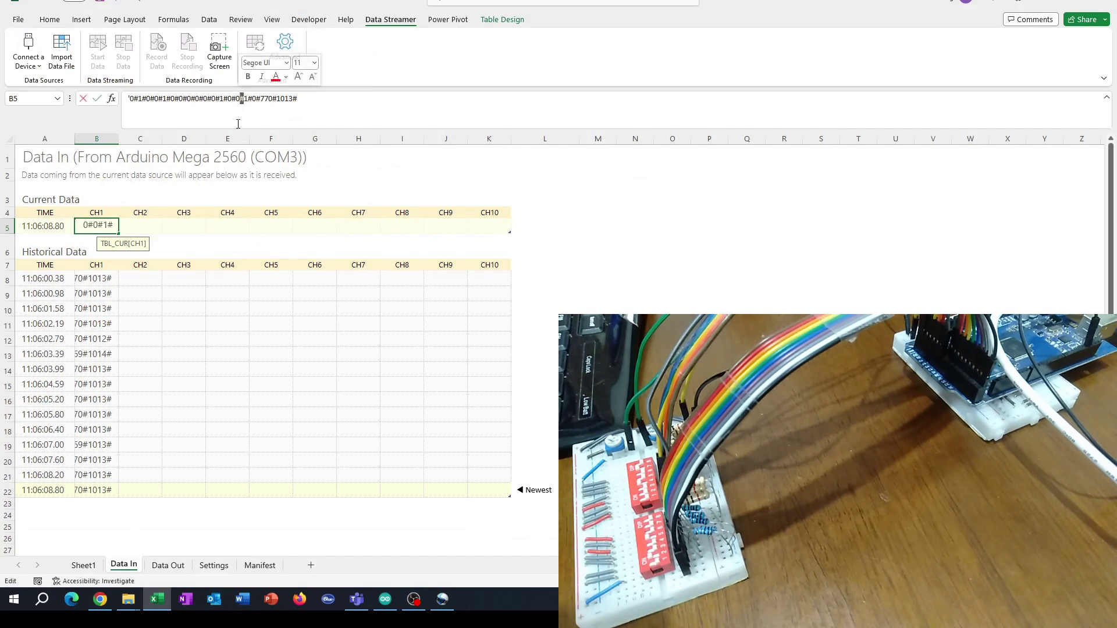
left_click(82, 568)
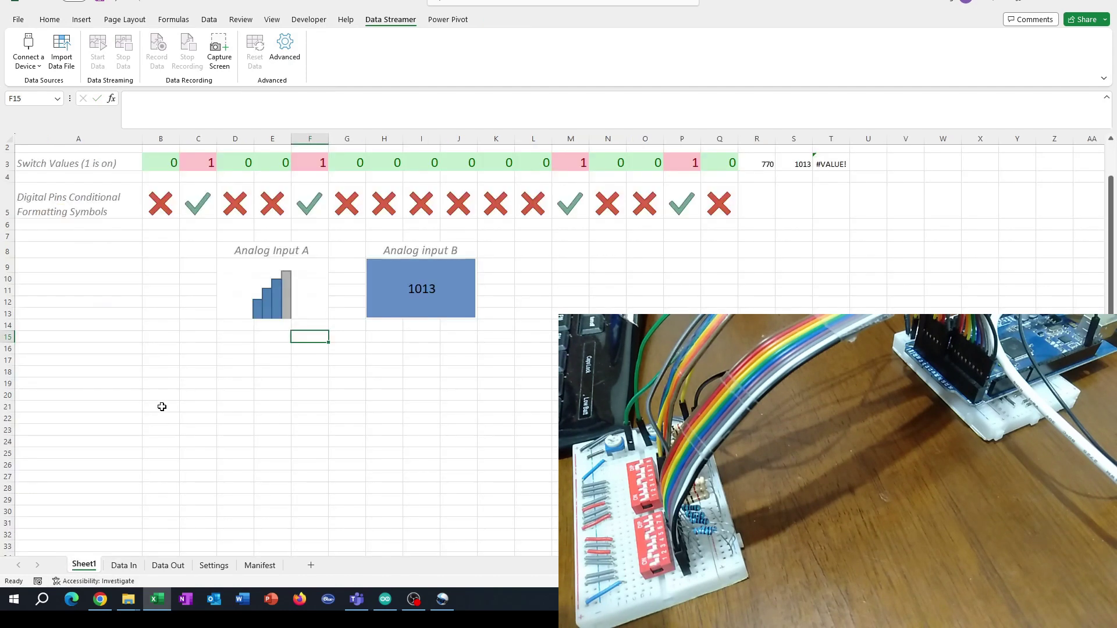
scroll(150, 384, "up", 1)
left_click(154, 165)
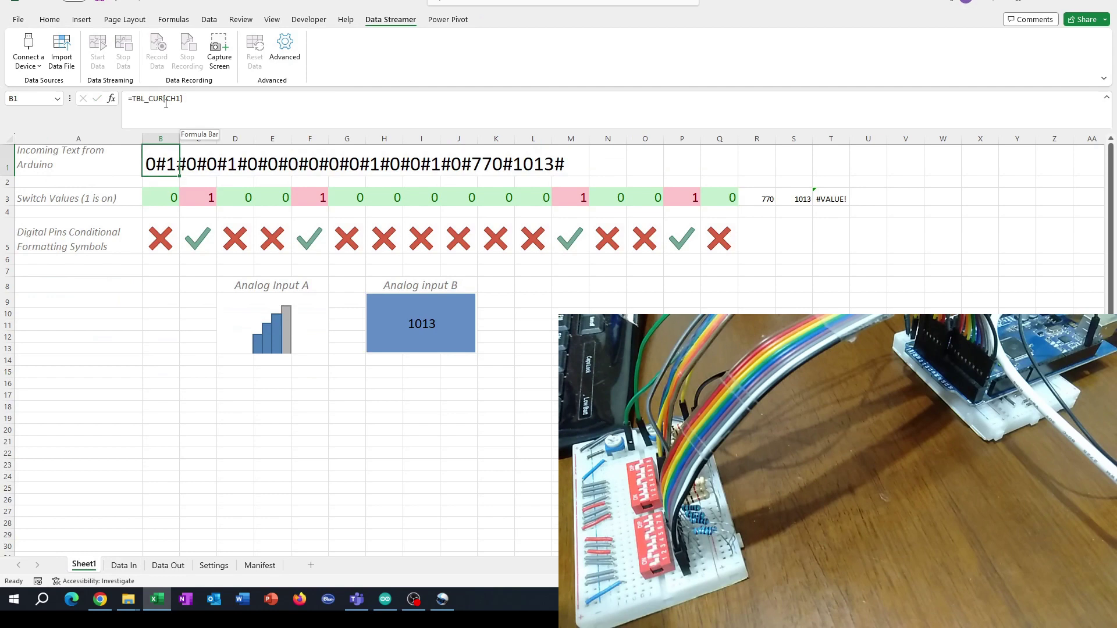
left_click(157, 197)
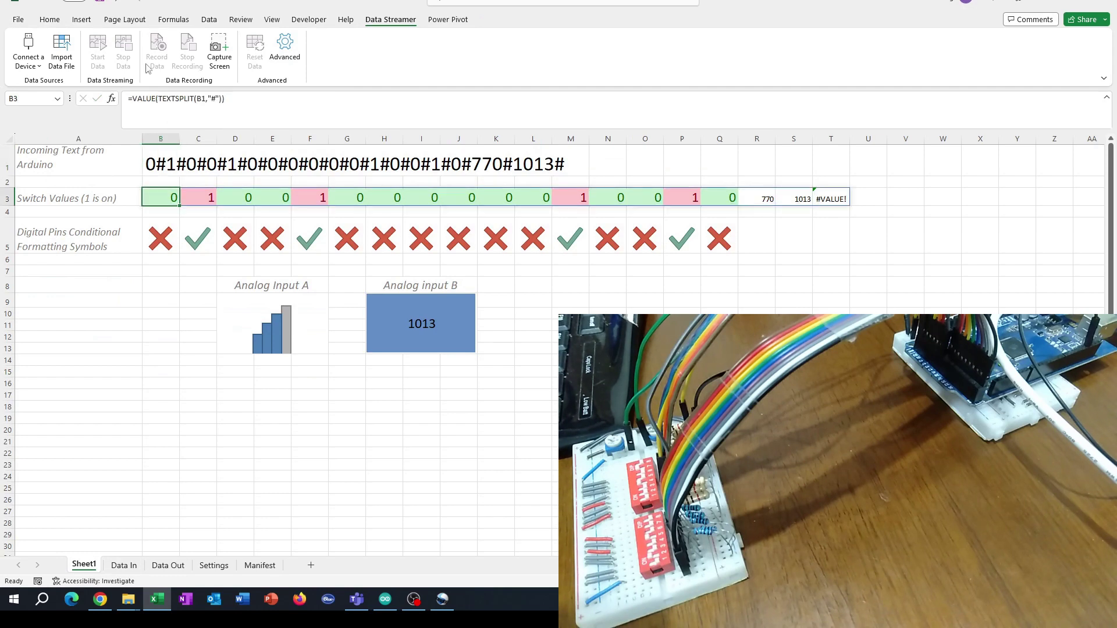
left_click_drag(193, 98, 158, 99)
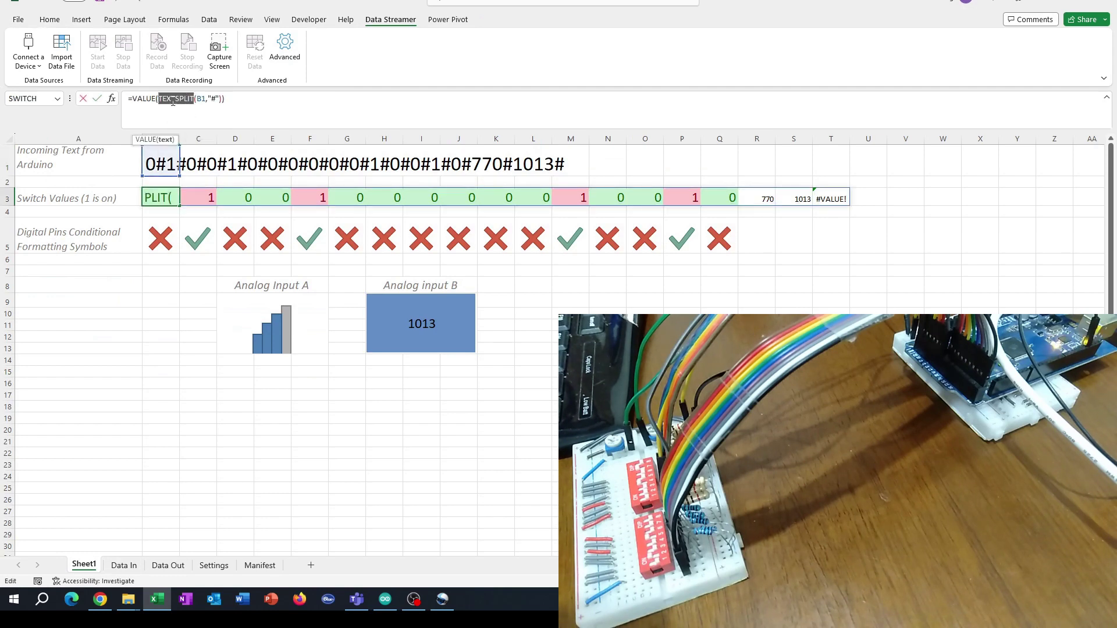
left_click(215, 98)
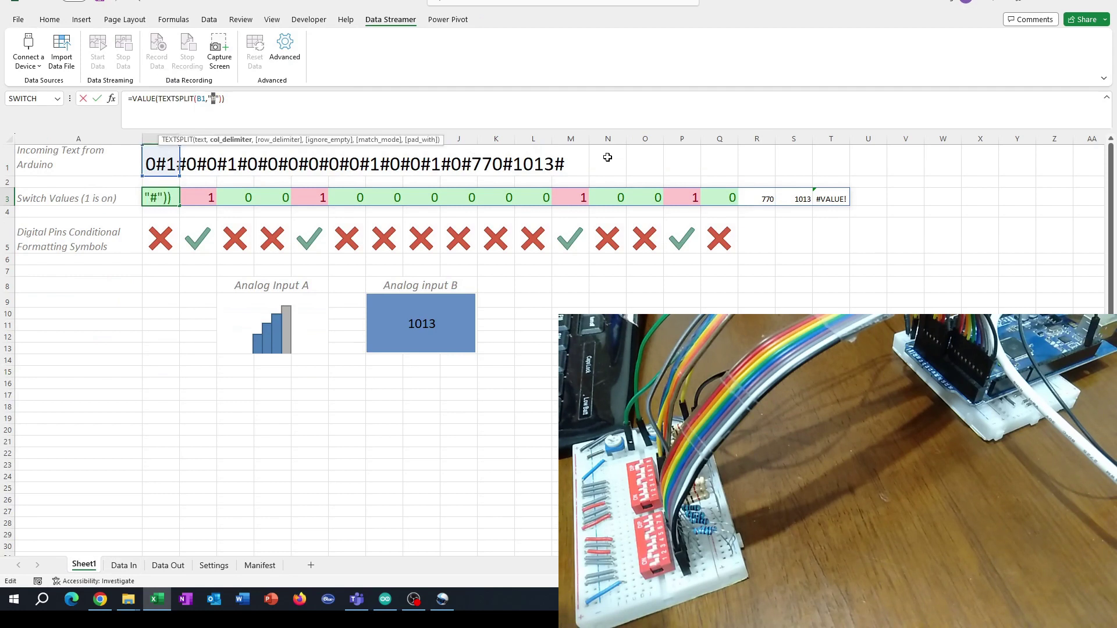
left_click(629, 162)
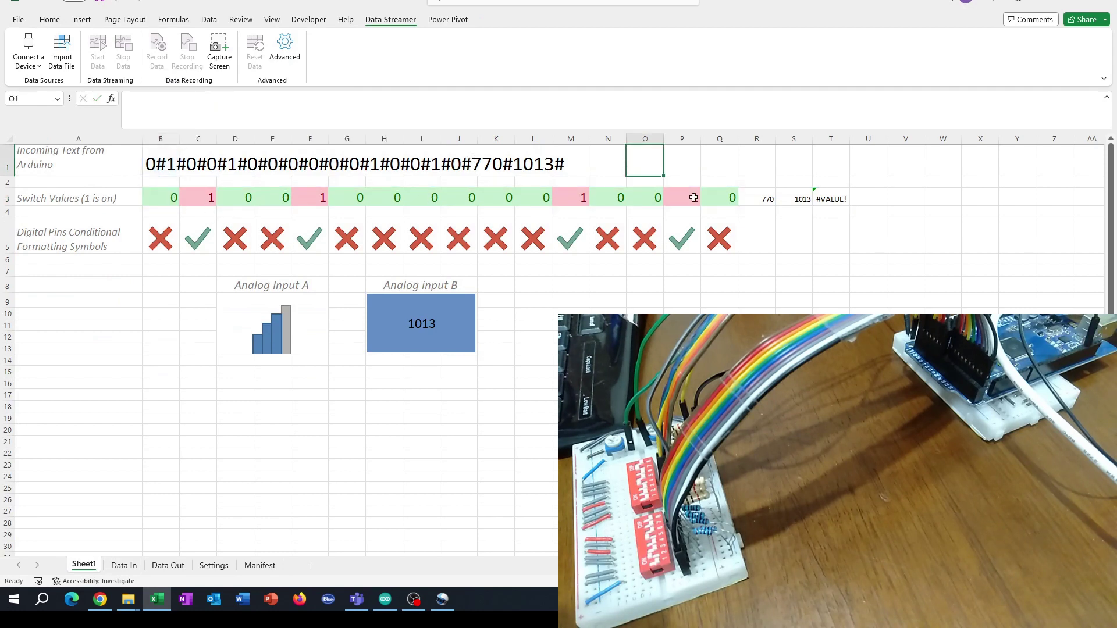
left_click(158, 200)
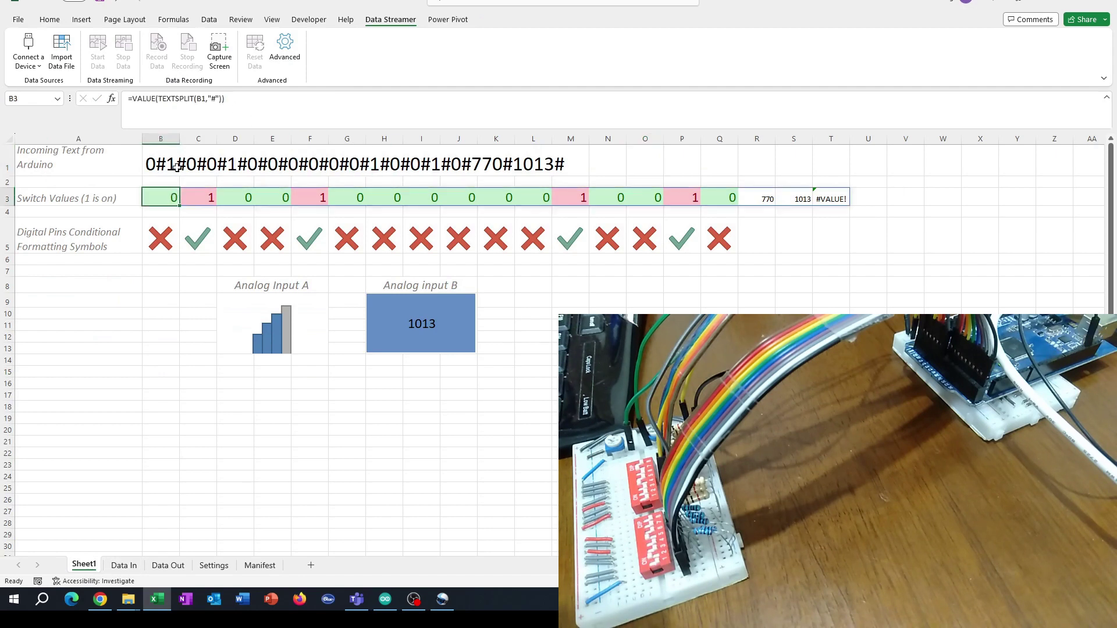
left_click(155, 101)
left_click_drag(143, 101, 149, 102)
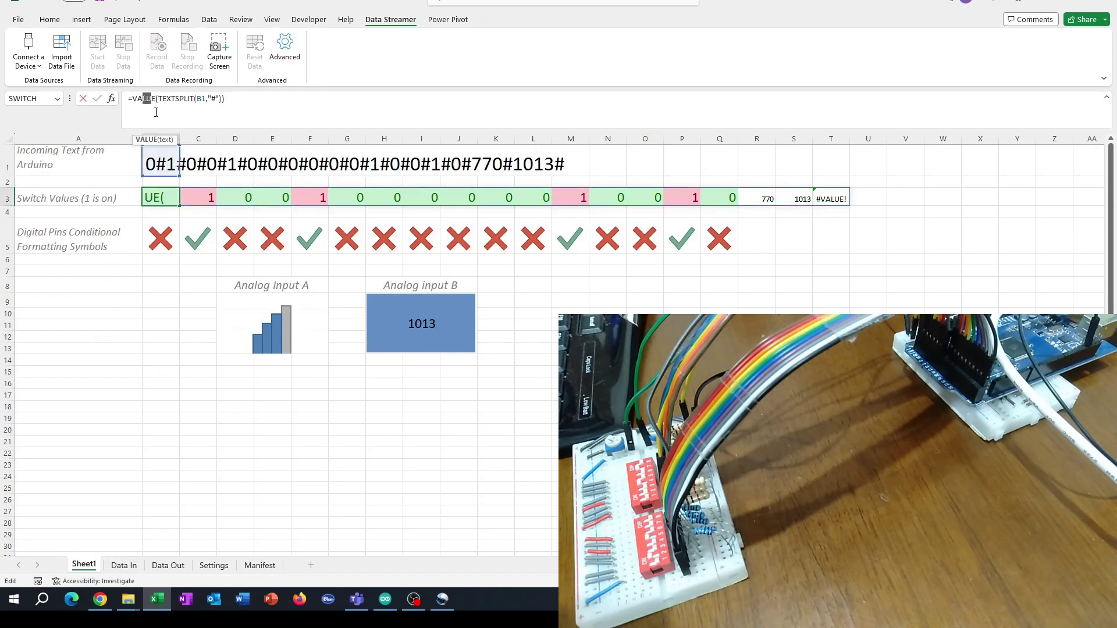
double_click(148, 100)
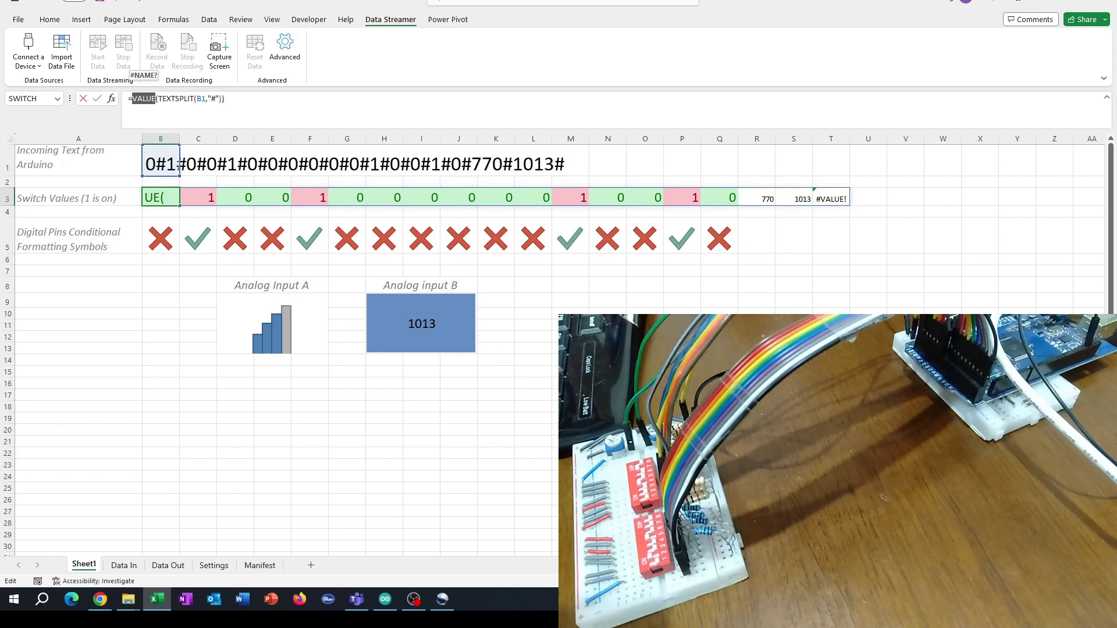
type("O13")
key("Escape")
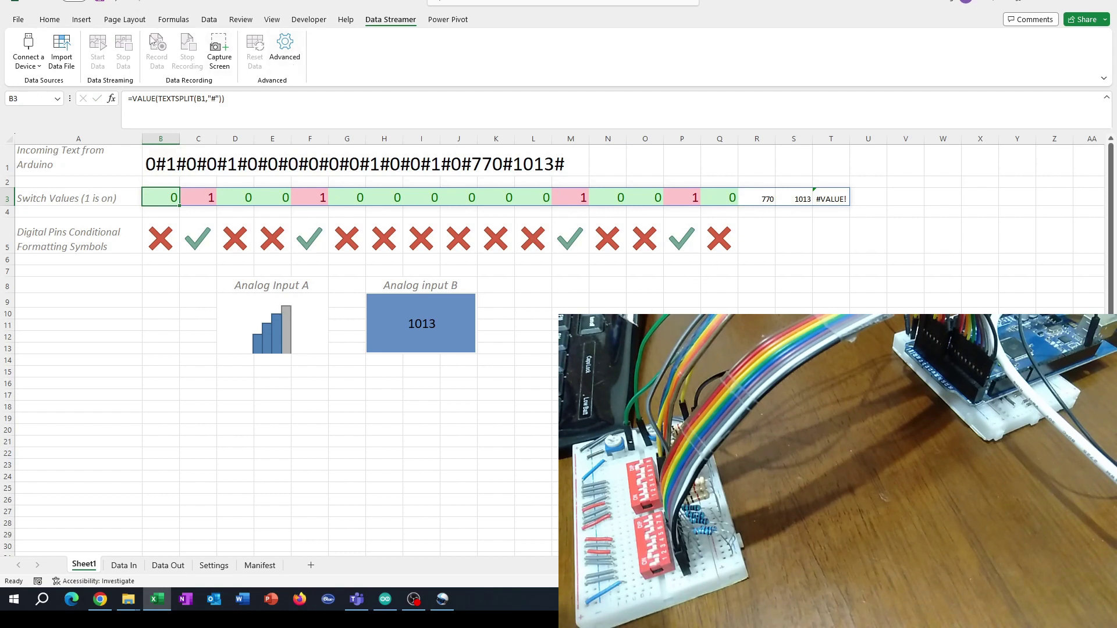
left_click(49, 19)
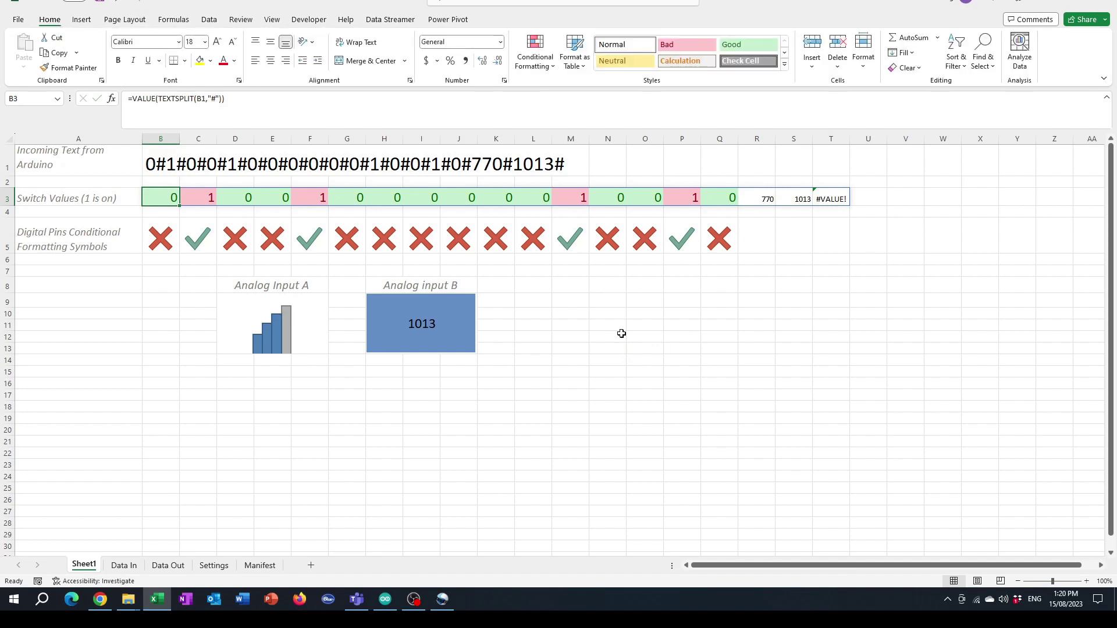
- Give O10 the 3 Symbols tick/exclamation/cross icon set and enter 1 to show a tick
left_click(656, 311)
left_click(535, 52)
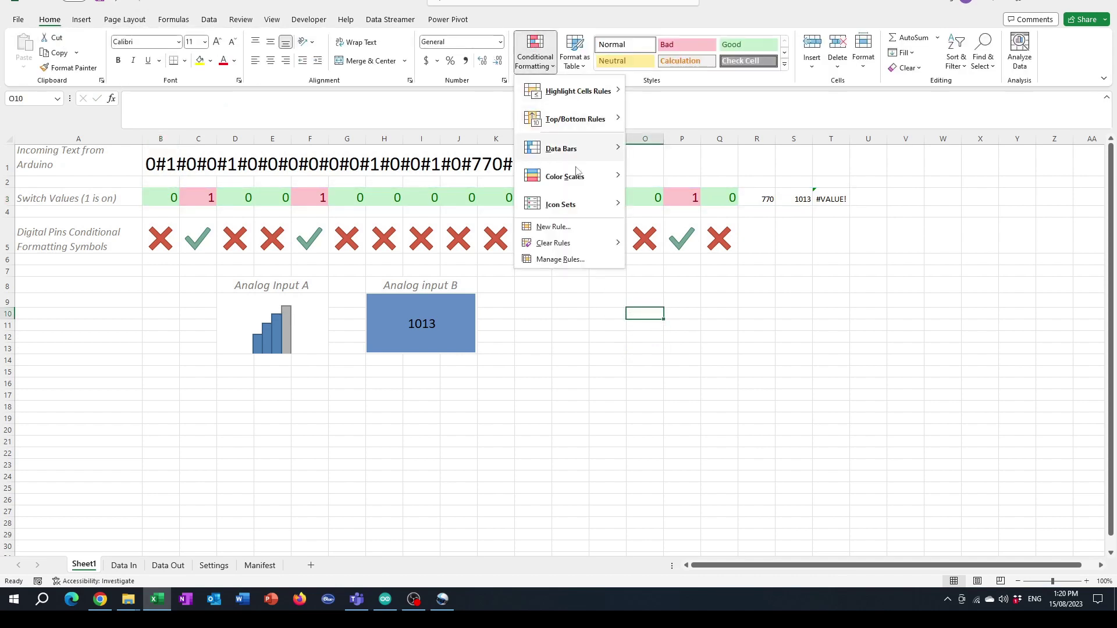
mouse_move(582, 204)
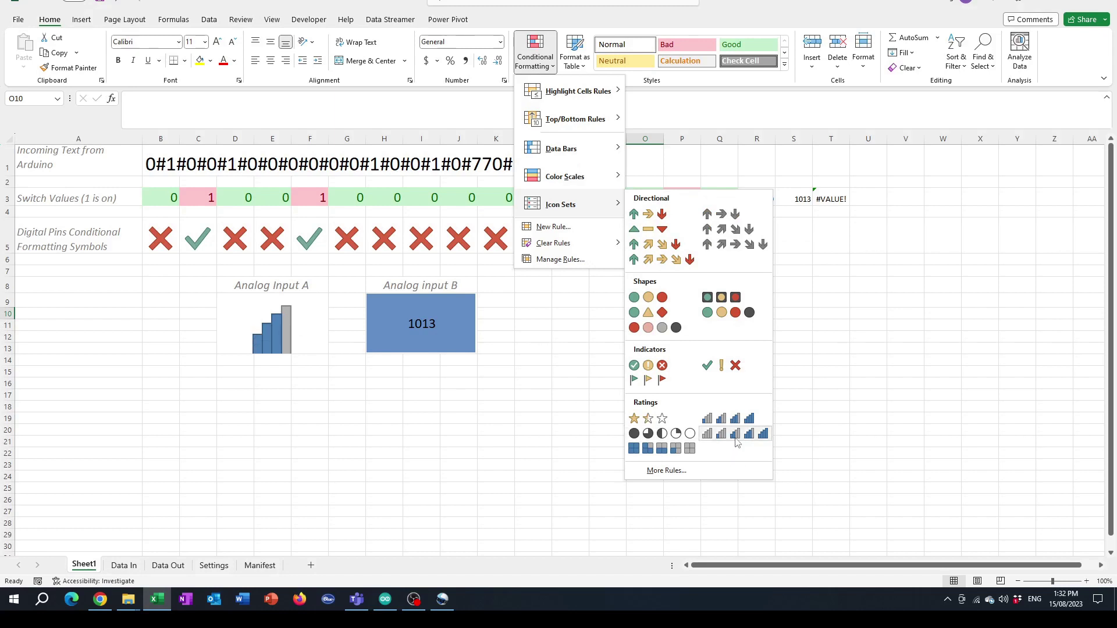
left_click(727, 366)
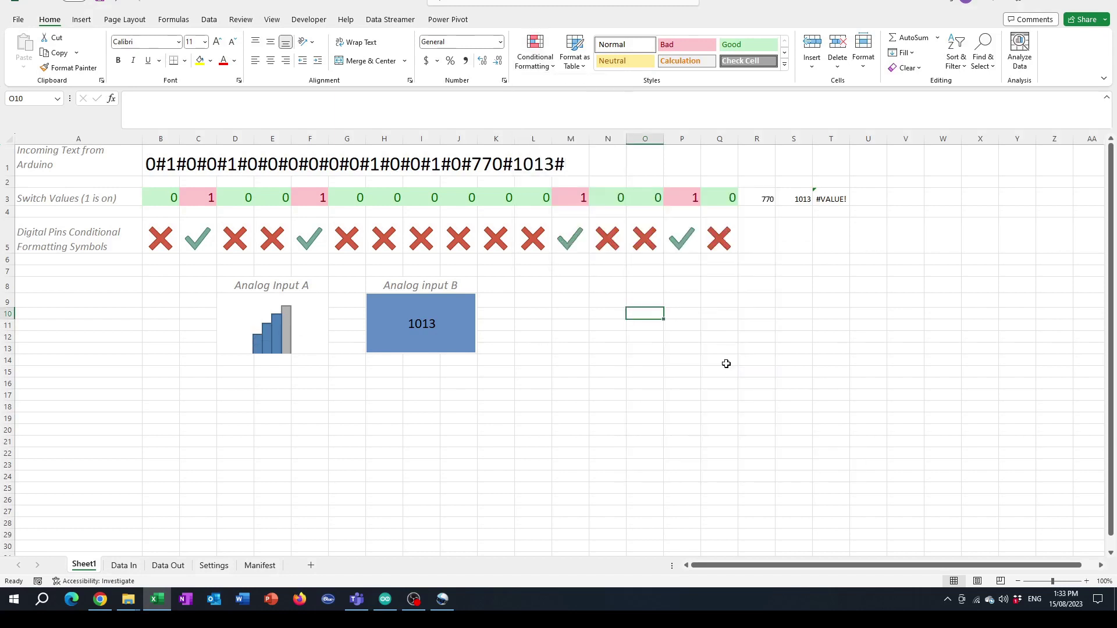
type("1")
key("Return")
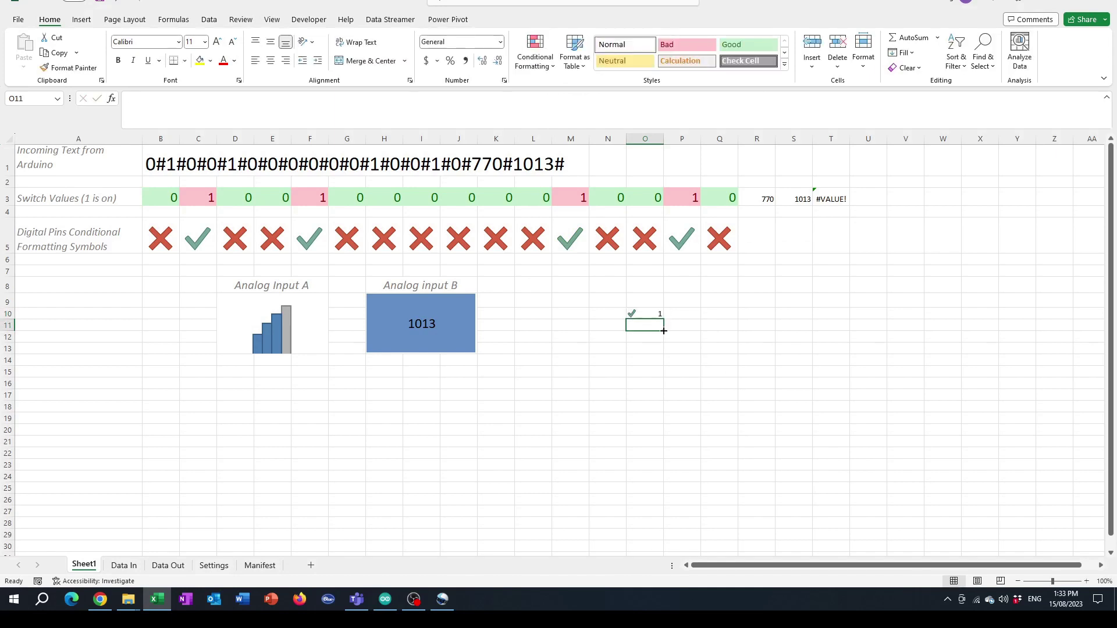
left_click(642, 315)
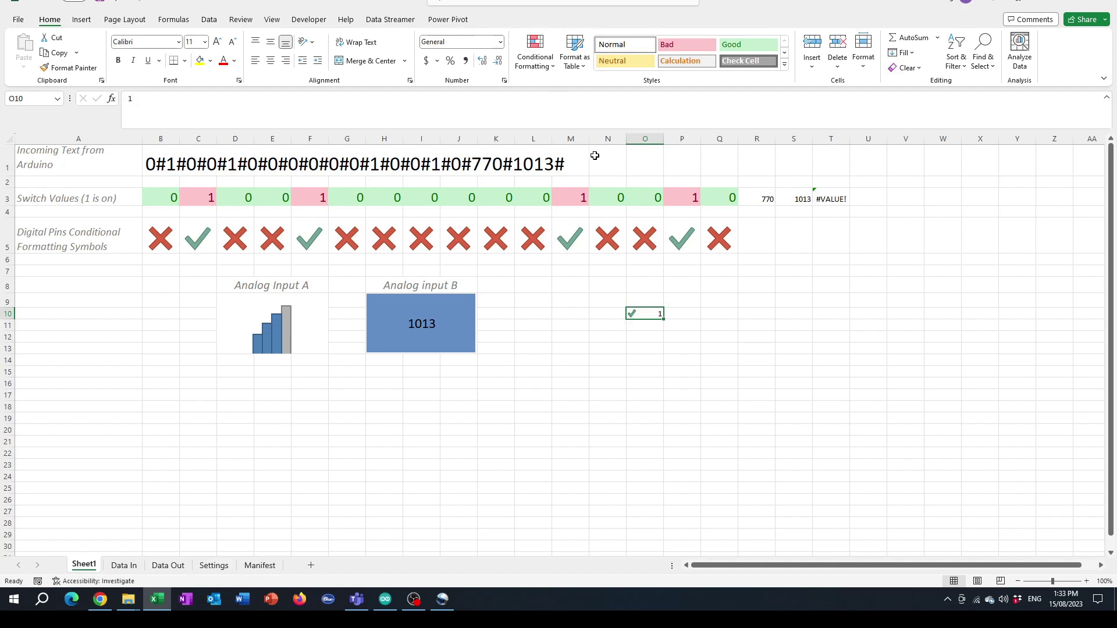
- Edit O10's icon set rule so both threshold types are Number
left_click(534, 68)
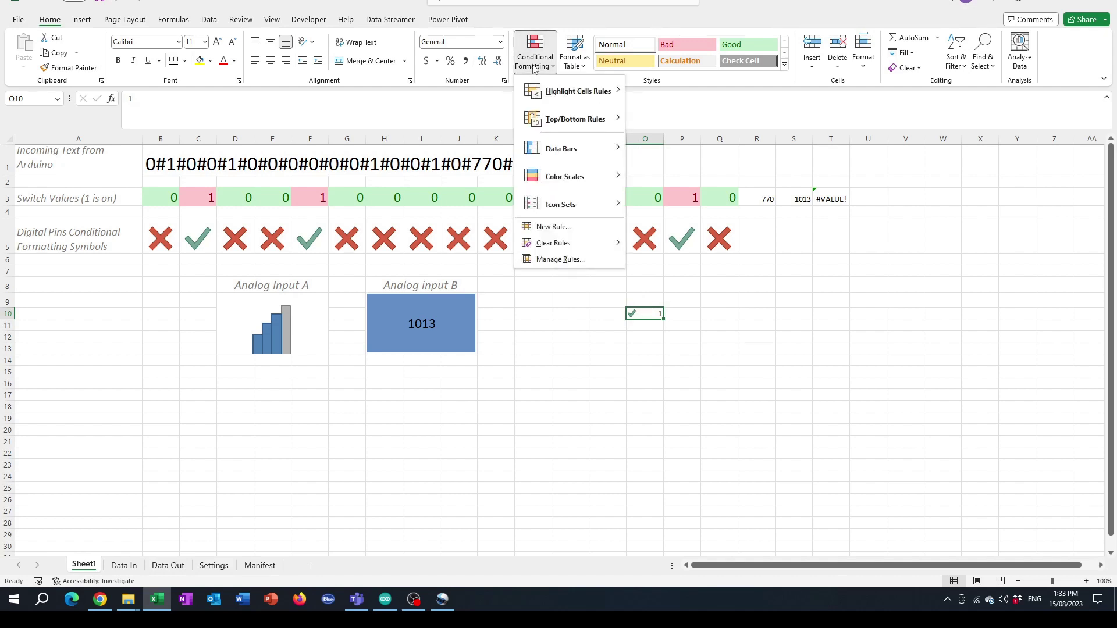
left_click(578, 260)
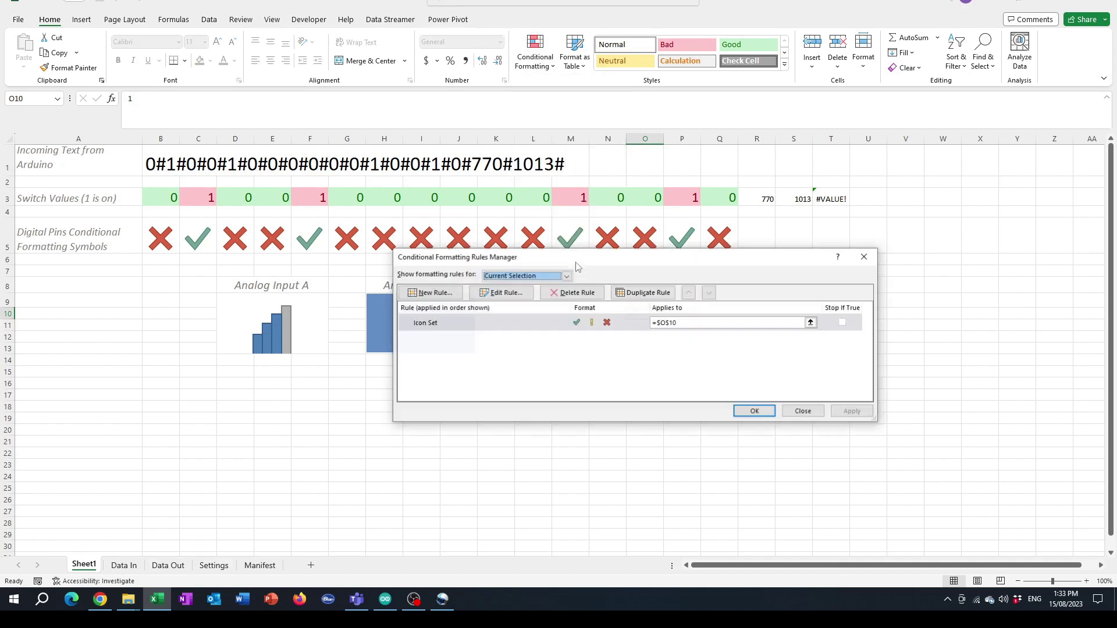
left_click(503, 293)
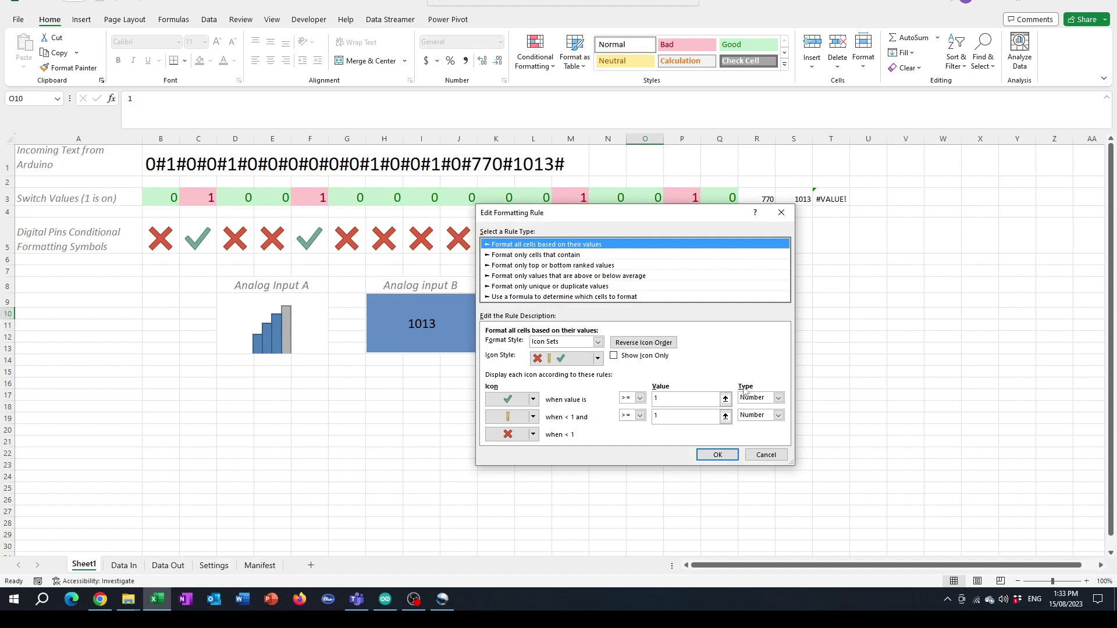
left_click(778, 397)
left_click(756, 407)
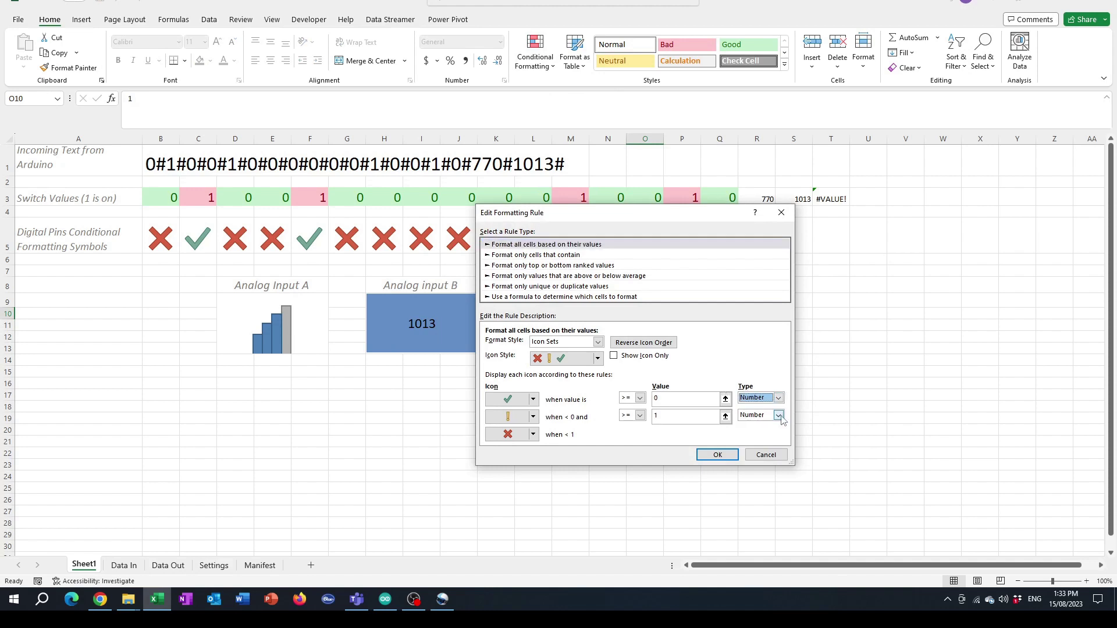
left_click(779, 415)
left_click(756, 425)
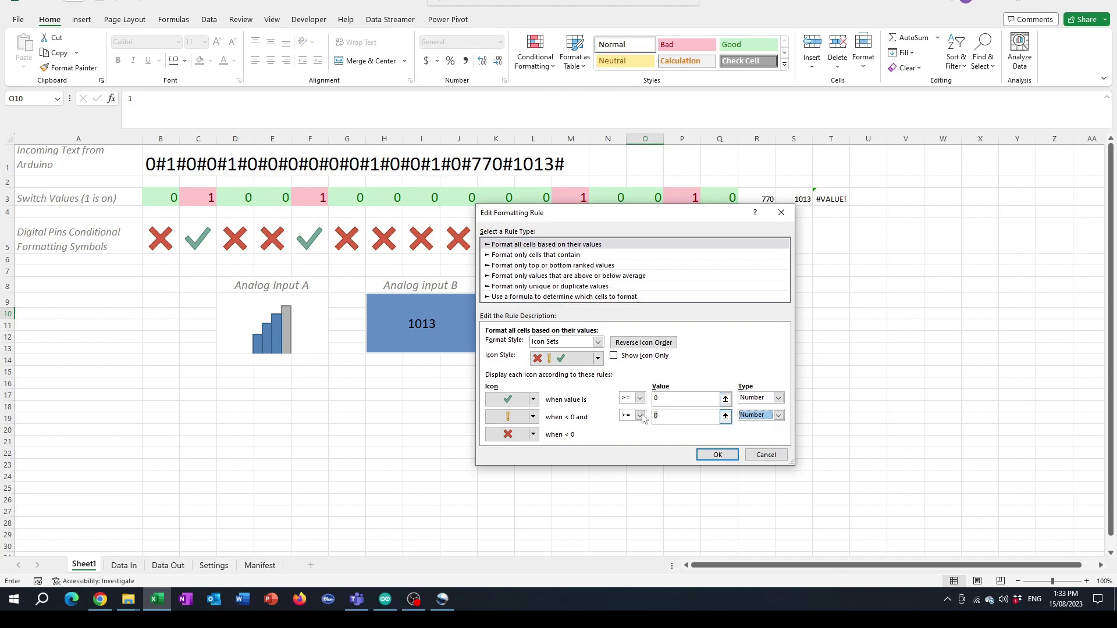
- Set both thresholds to 1 so 1 or more shows a tick, below 1 a cross
double_click(656, 415)
type("1")
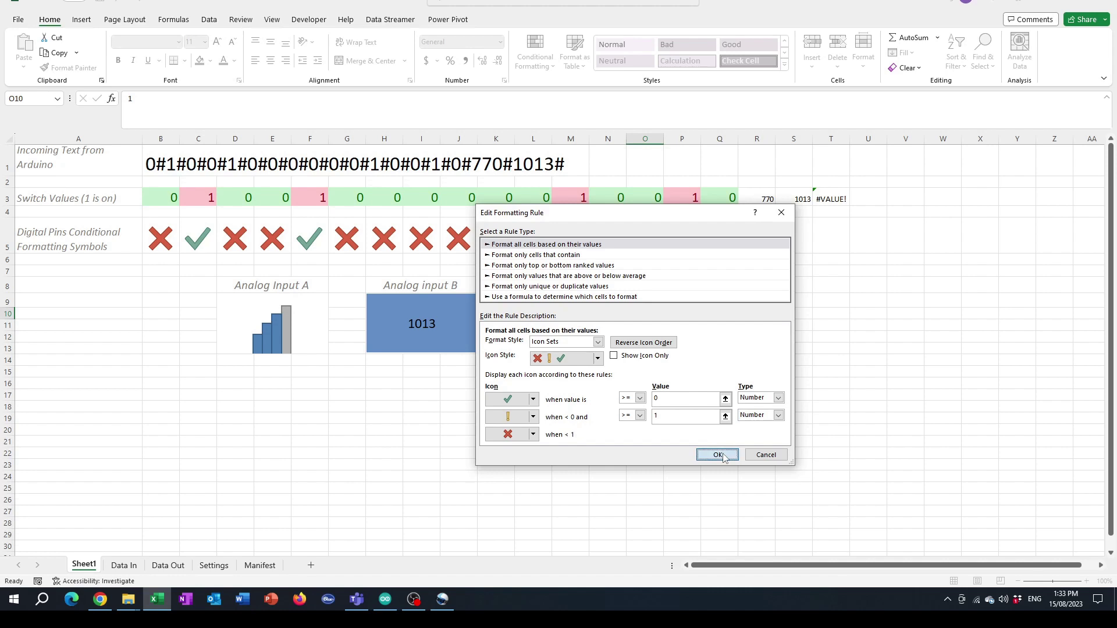
left_click(719, 455)
left_click(579, 329)
type("1")
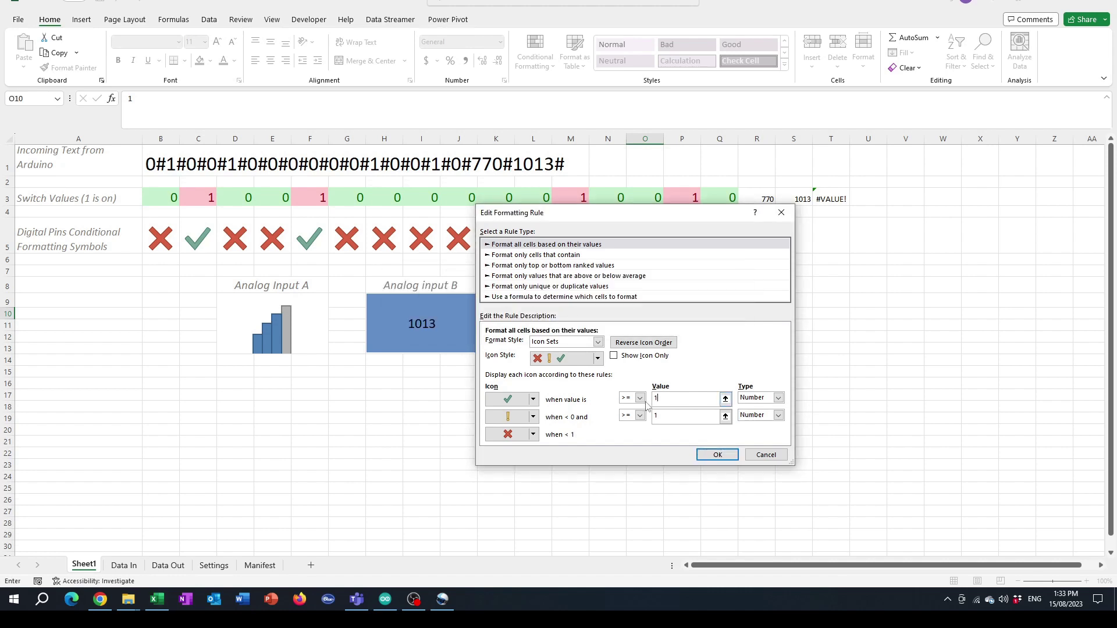
left_click(713, 455)
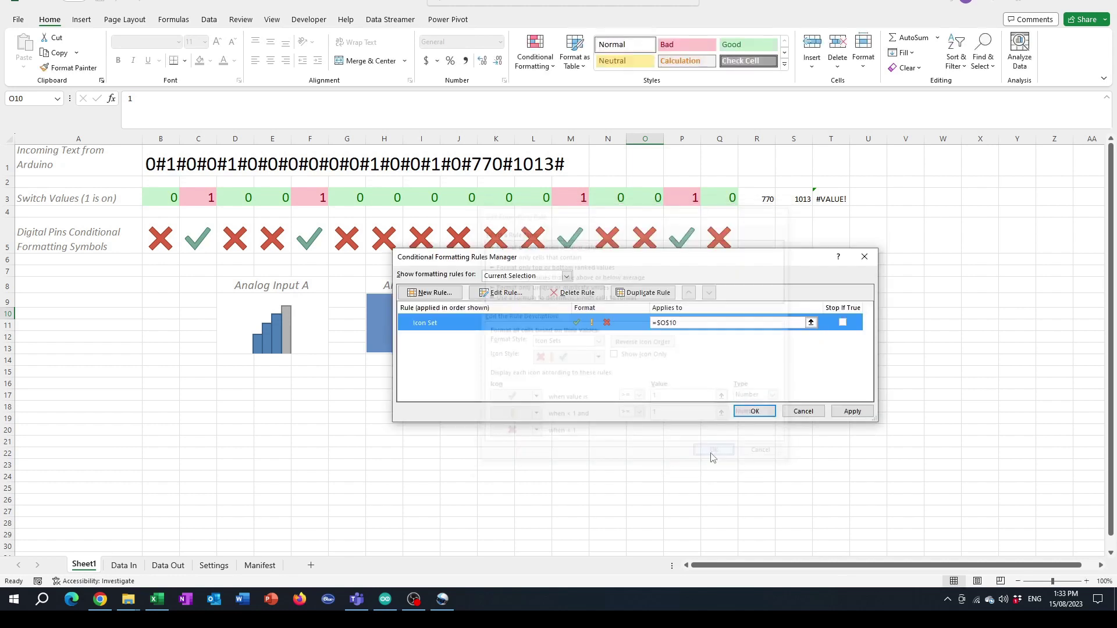
left_click(846, 412)
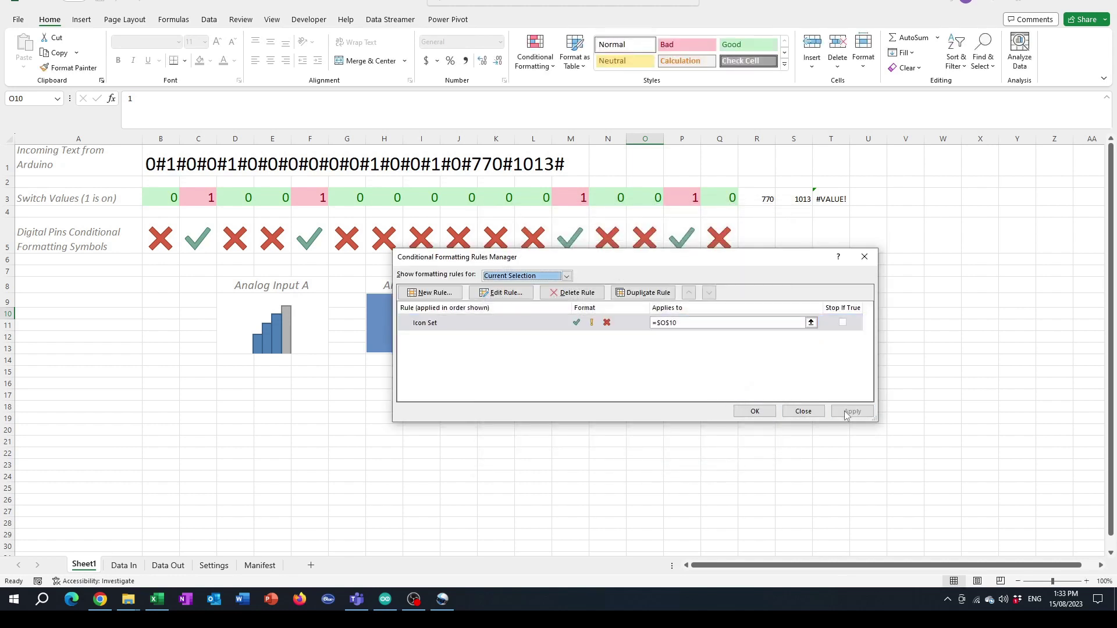
left_click(734, 414)
- Enter 0 in O10 to check the red cross, then 1 to restore the tick
type("0")
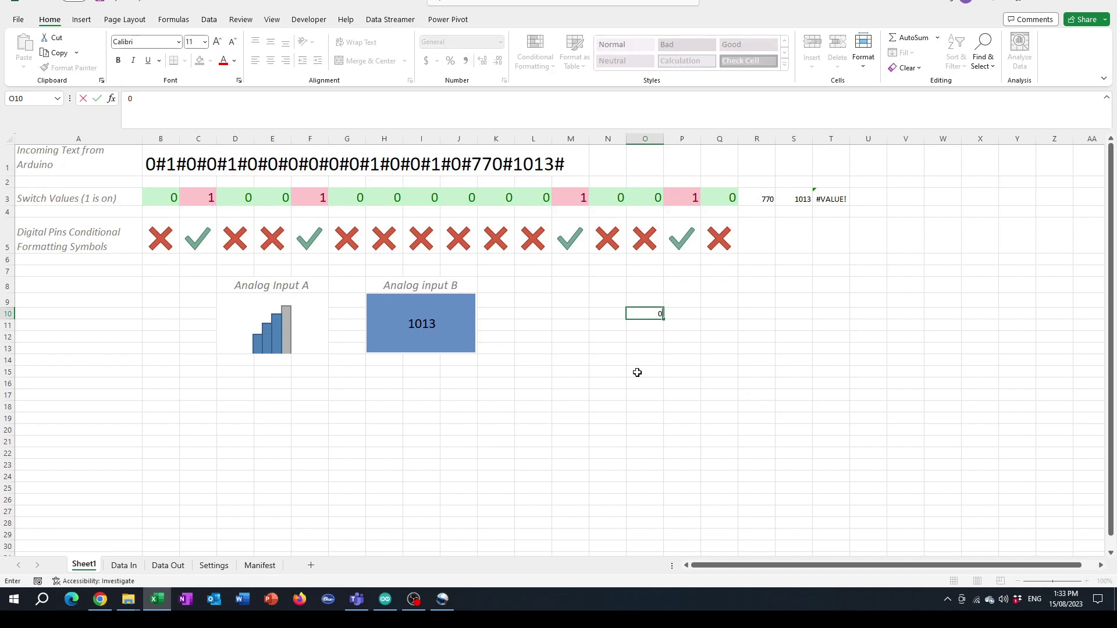
key("ctrl+Return")
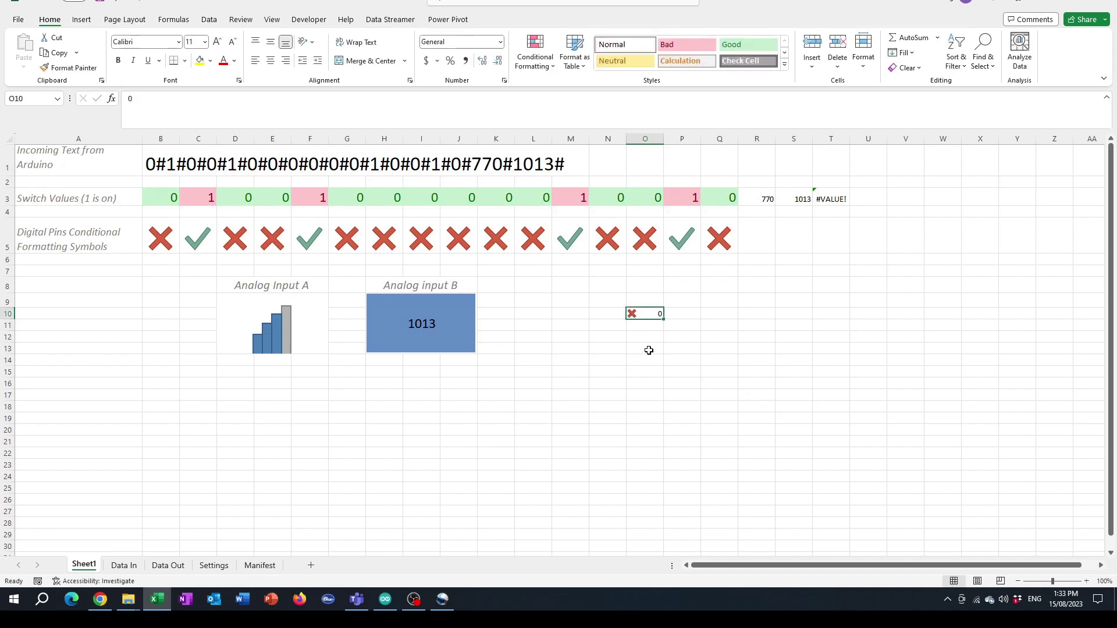
type("1")
key("ctrl+Return")
- Make row 10 taller and raise O10's font size to 36 point
left_click(217, 44)
left_click(217, 45)
left_click_drag(7, 319, 8, 359)
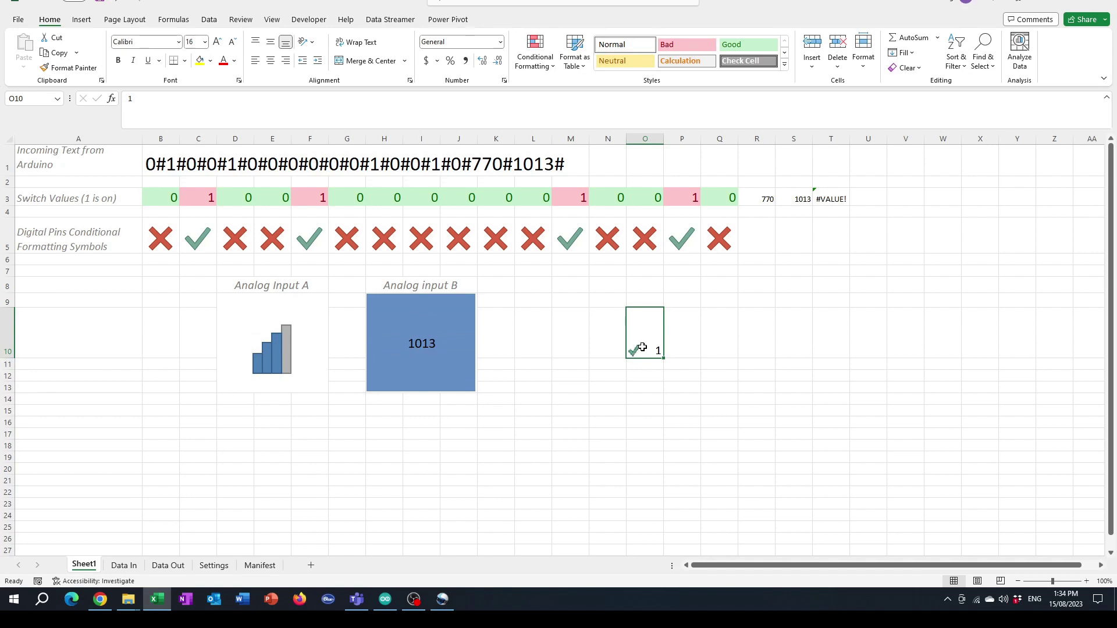
left_click(219, 45)
left_click(218, 45)
left_click(218, 44)
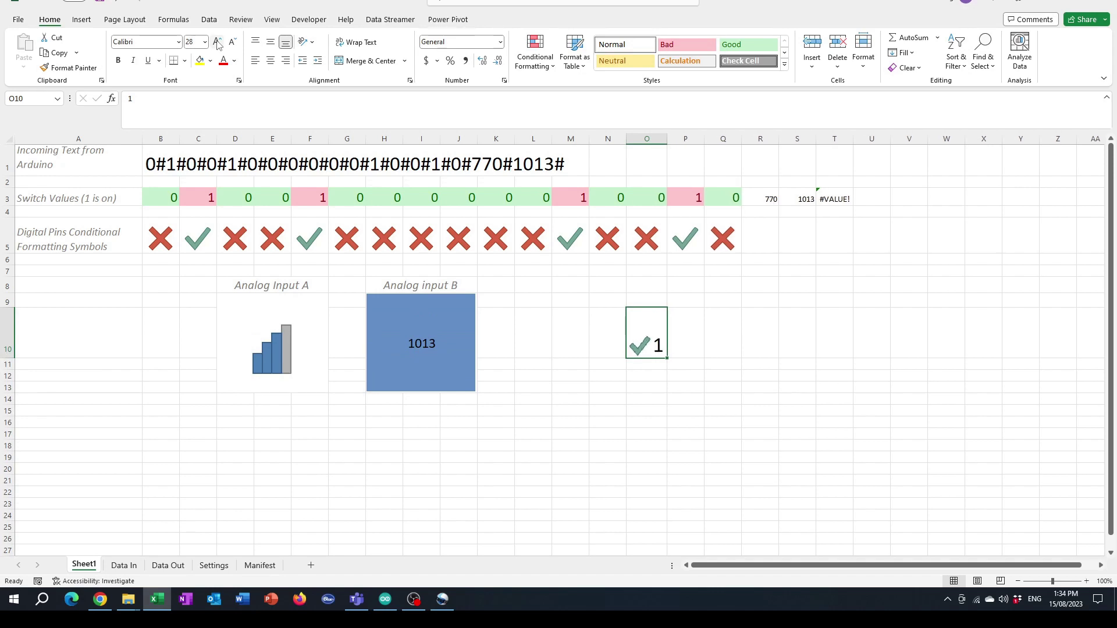
left_click(218, 45)
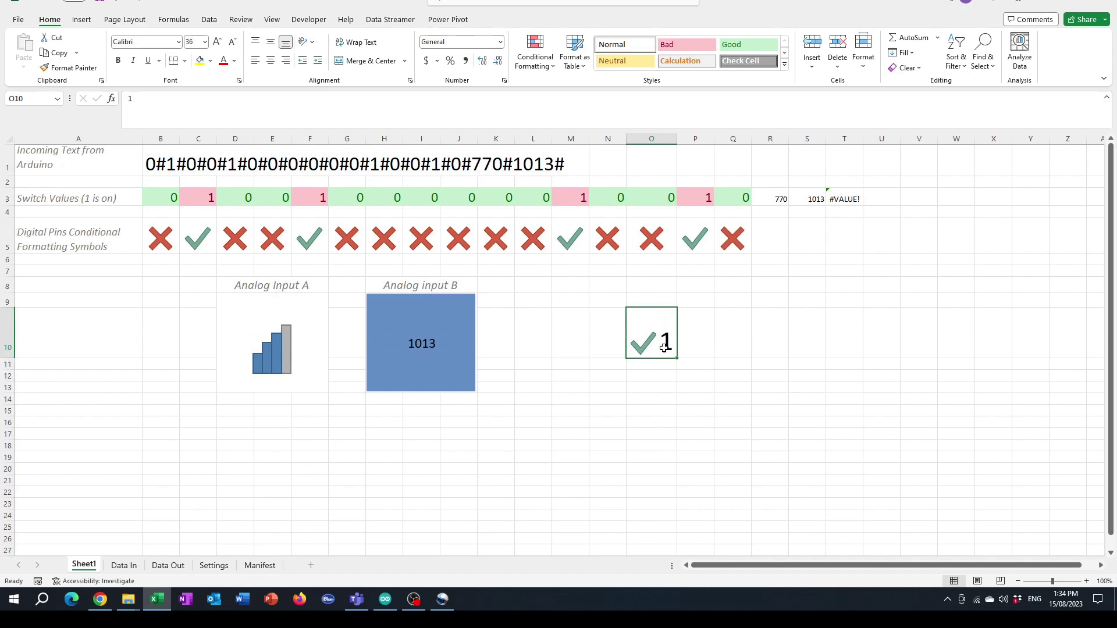
- Turn on Show Icon Only in O10's icon set rule to hide the number
left_click(530, 71)
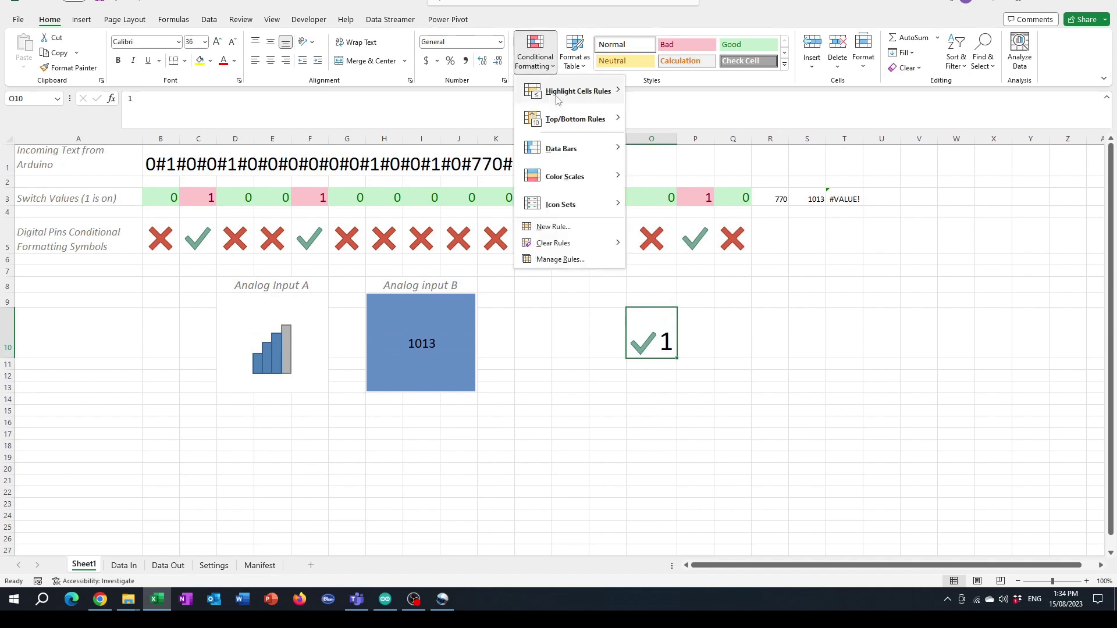
left_click(568, 259)
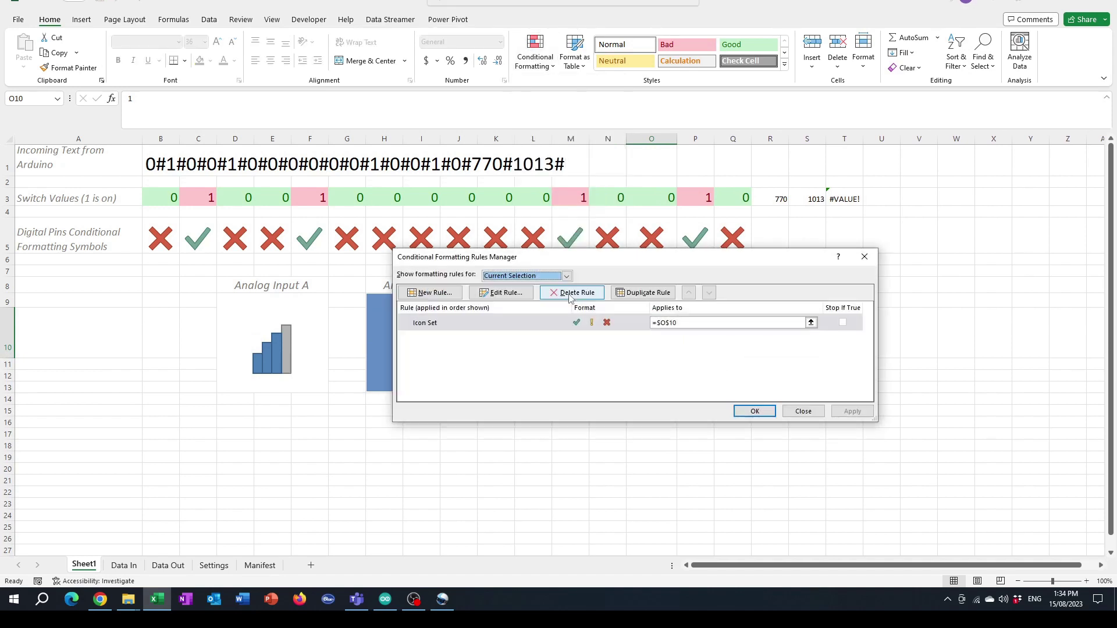
left_click(517, 294)
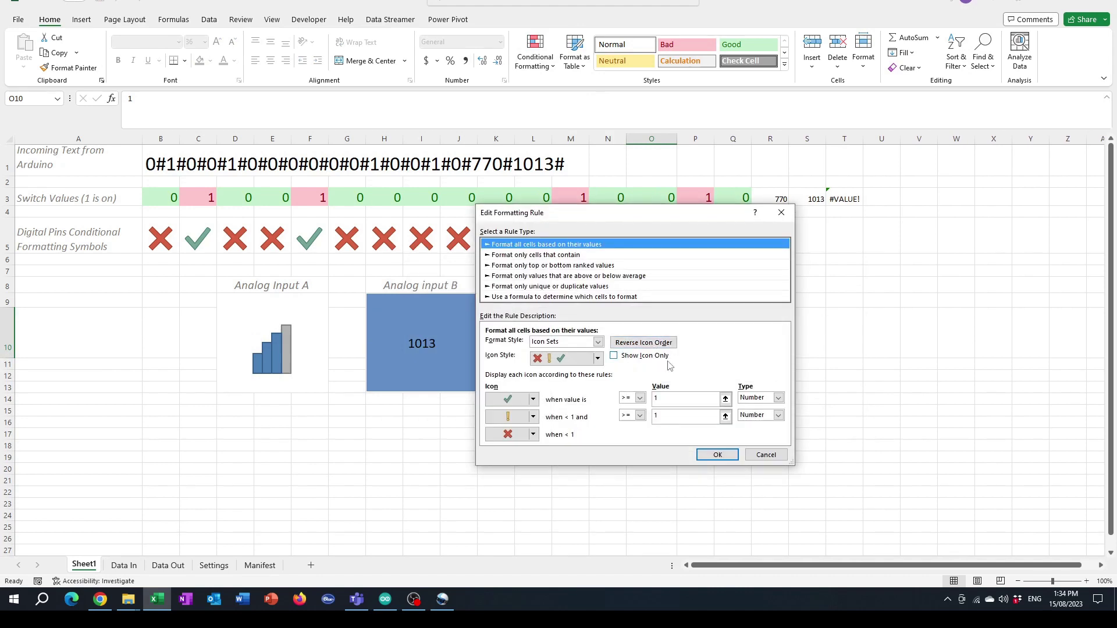
left_click(615, 358)
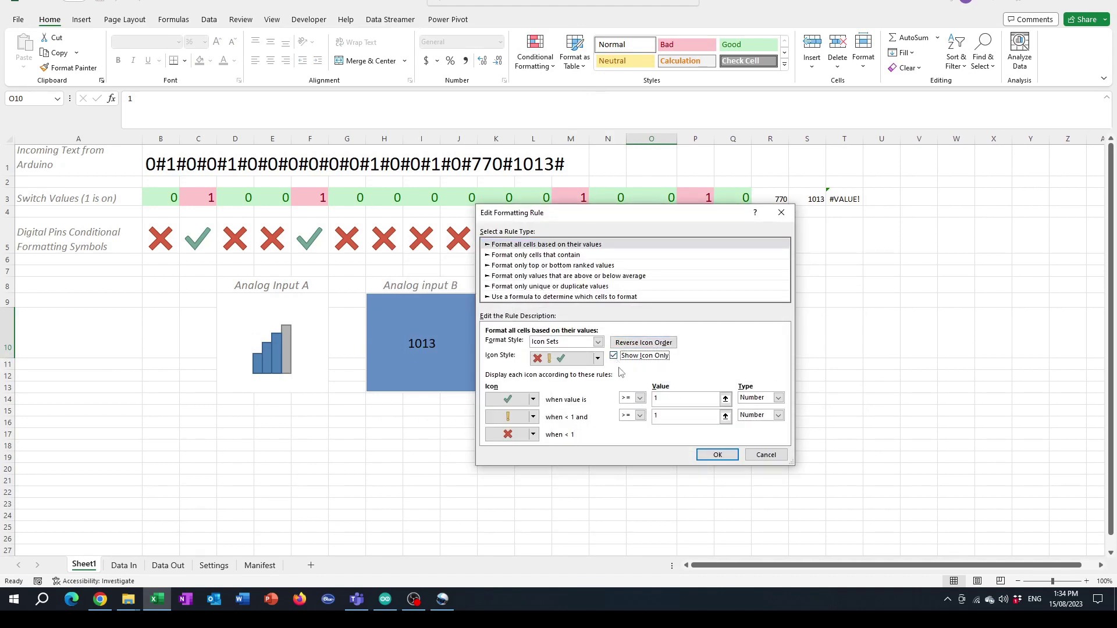
left_click(717, 455)
left_click(853, 411)
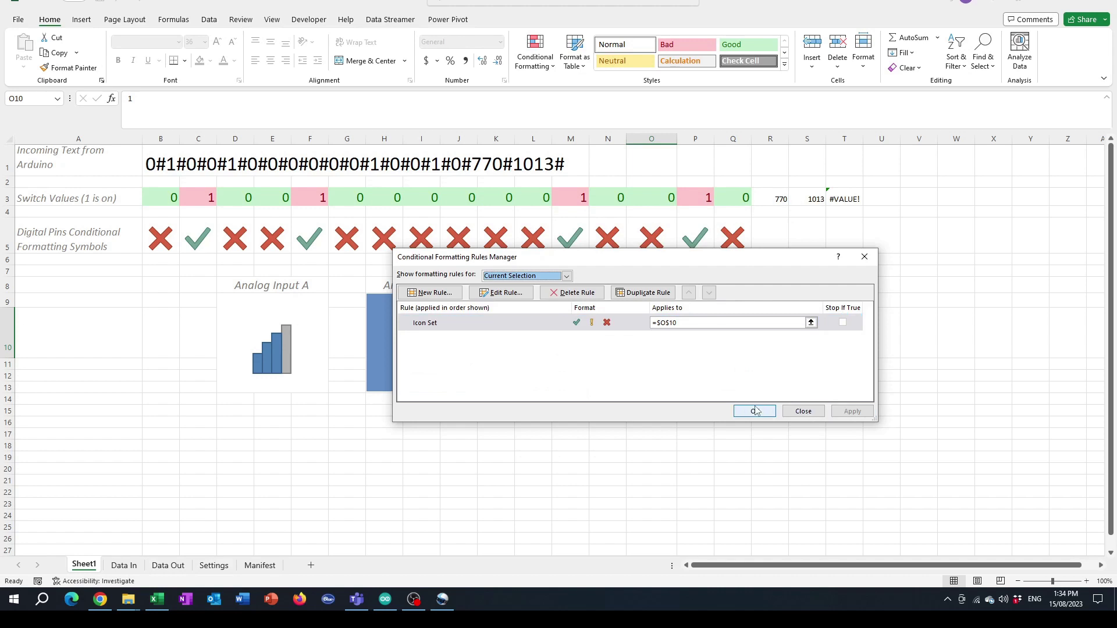
left_click(754, 412)
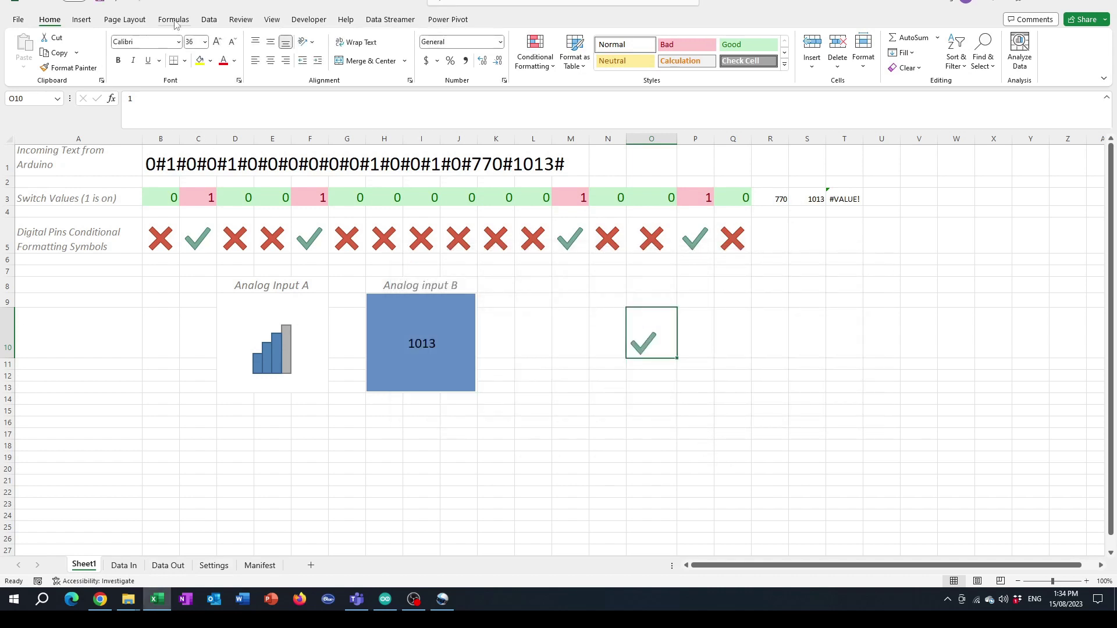
- Centre O10's tick horizontally and vertically, then select empty cell O12
left_click(271, 60)
left_click(271, 41)
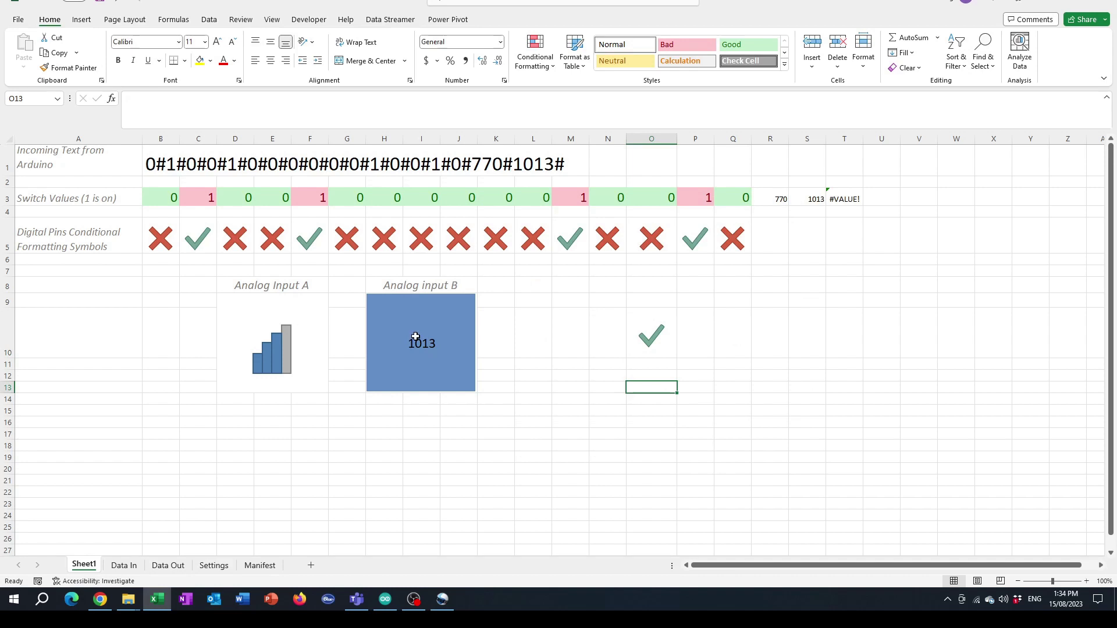
left_click(478, 346)
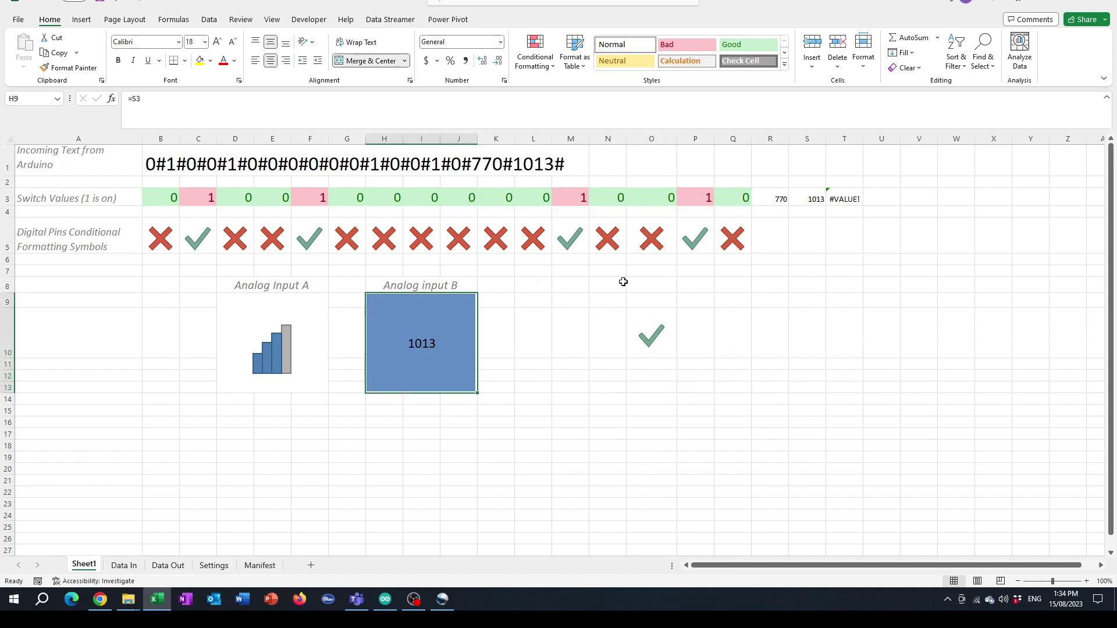
left_click(640, 374)
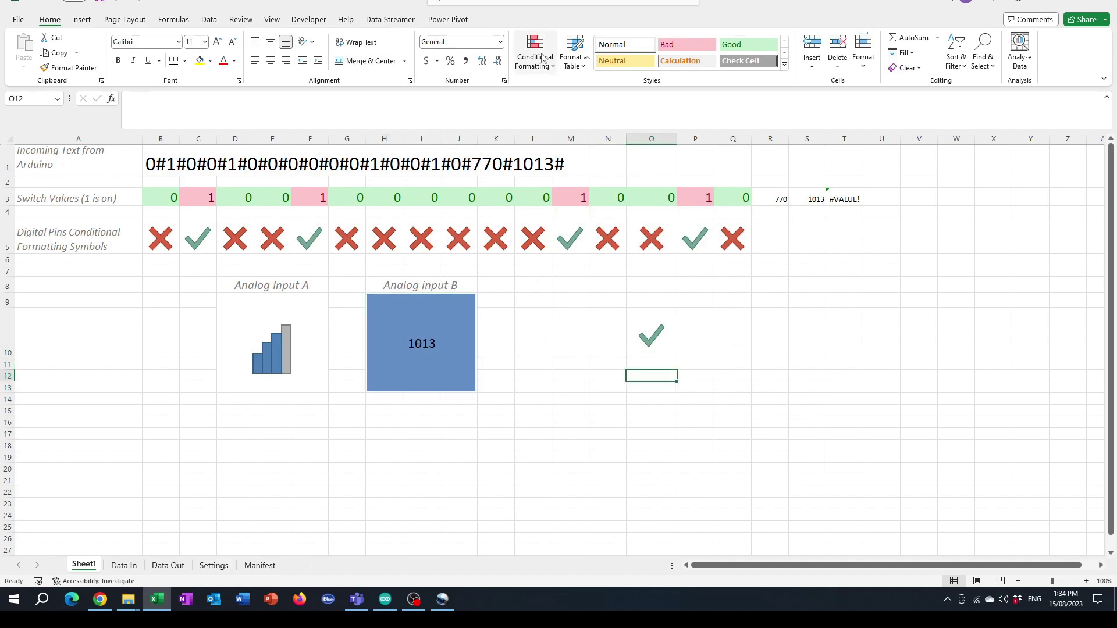
left_click(542, 58)
- Preview the gradient and solid fill Data Bar styles under Conditional Formatting
mouse_move(599, 151)
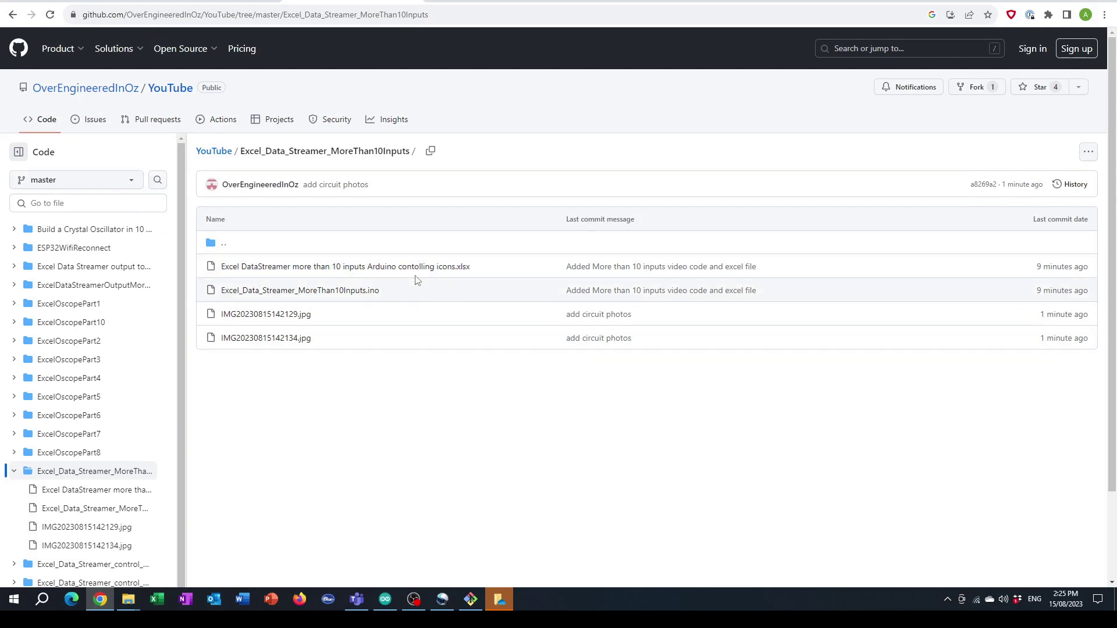
- Select the full URL of the Excel_Data_Streamer_MoreThan10Inputs GitHub folder page
left_click(69, 19)
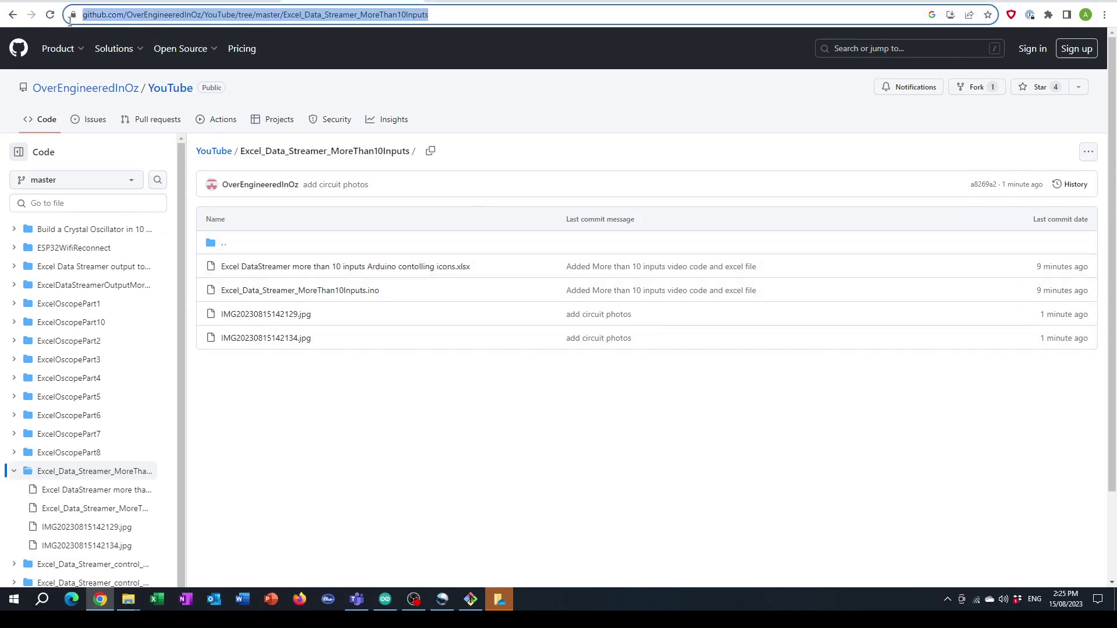